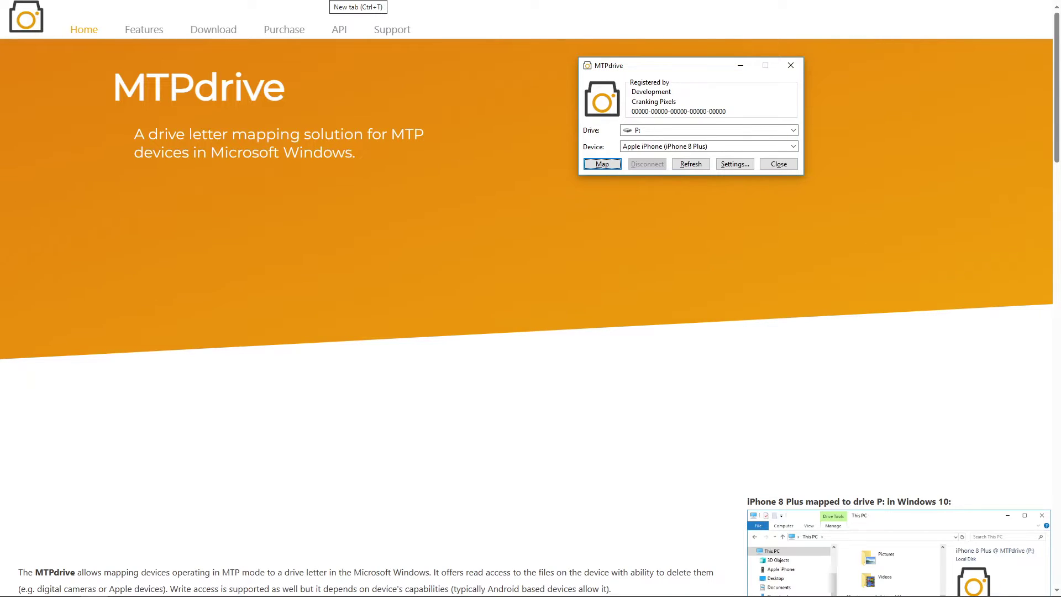
- From the rockbox.org home page, follow the installer link to the Rockbox Utility 1.5.1 download table
{"action": "key", "text": "ctrl+Tab"}
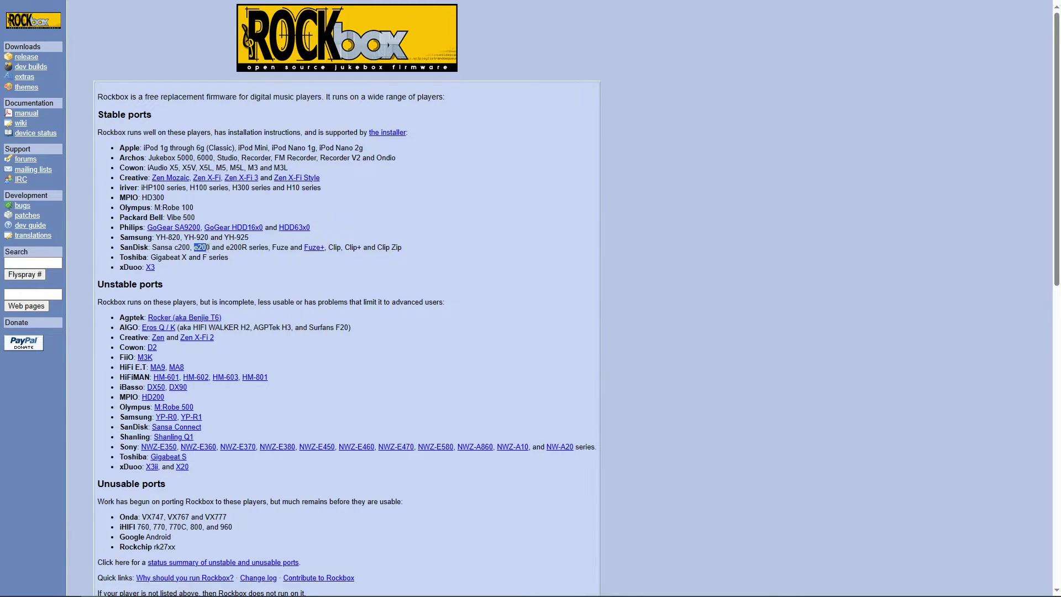
{"action": "left_click", "coordinate": [397, 134]}
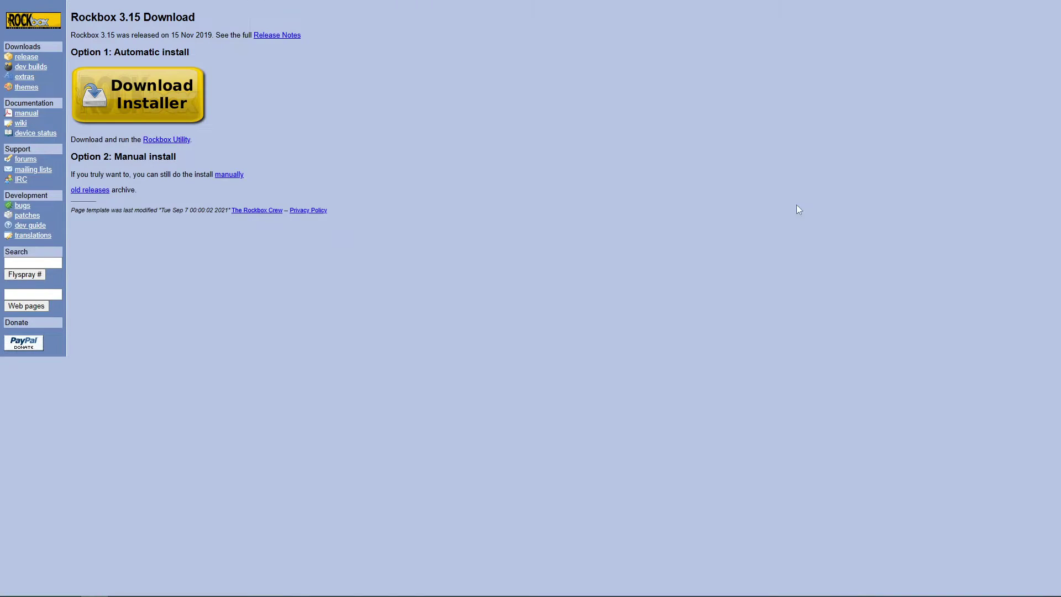
{"action": "left_click", "coordinate": [130, 110]}
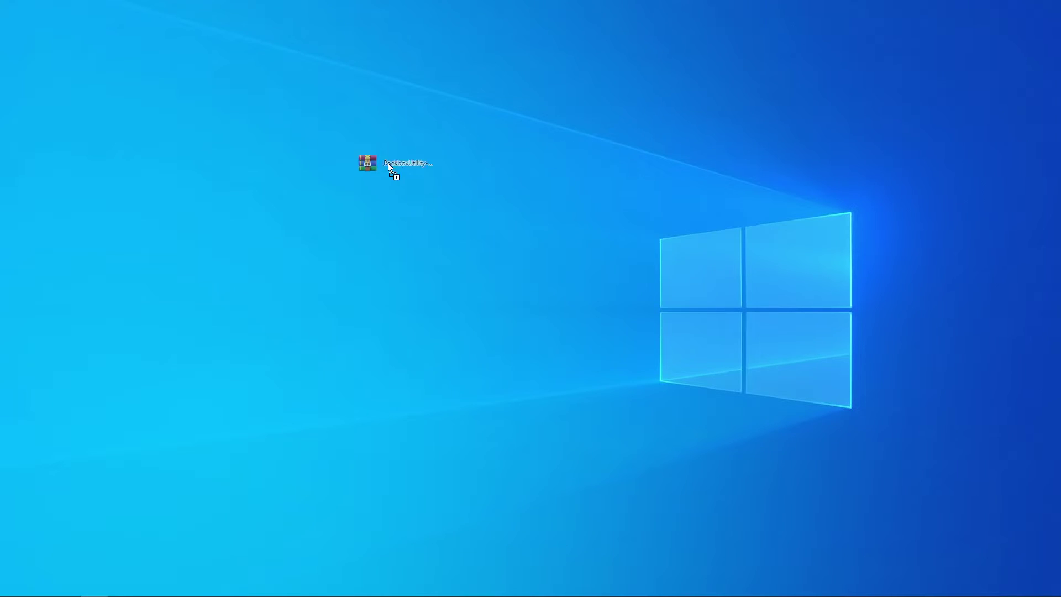
- Move the Rockbox Utility zip to the desktop, extract its three .exe programs there, and close WinRAR
{"action": "left_click_drag", "start_coordinate": [387, 165], "coordinate": [394, 168]}
{"action": "double_click", "coordinate": [405, 141]}
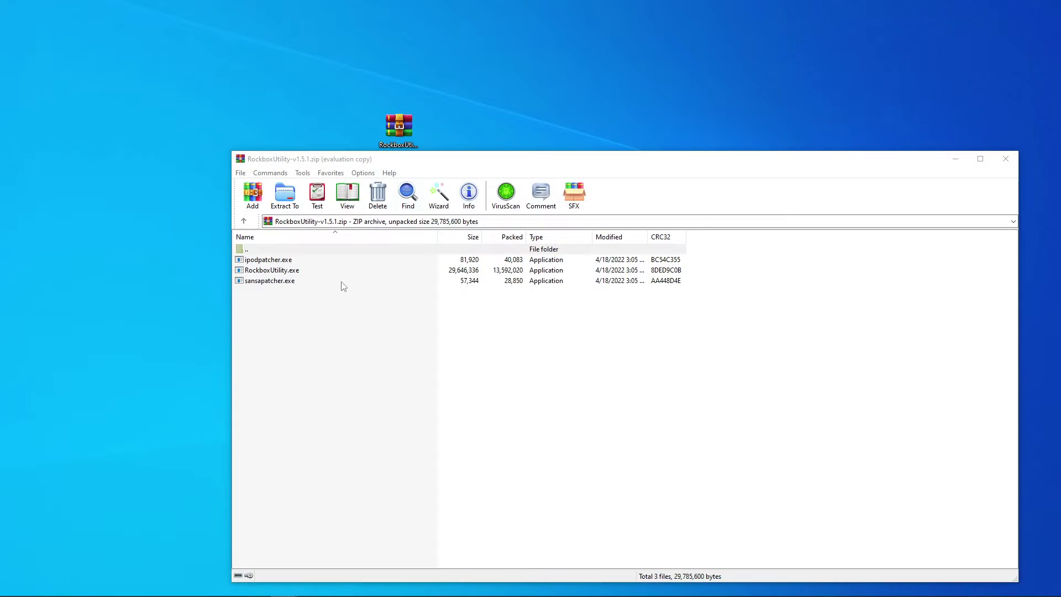
{"action": "left_click_drag", "start_coordinate": [301, 310], "coordinate": [168, 194]}
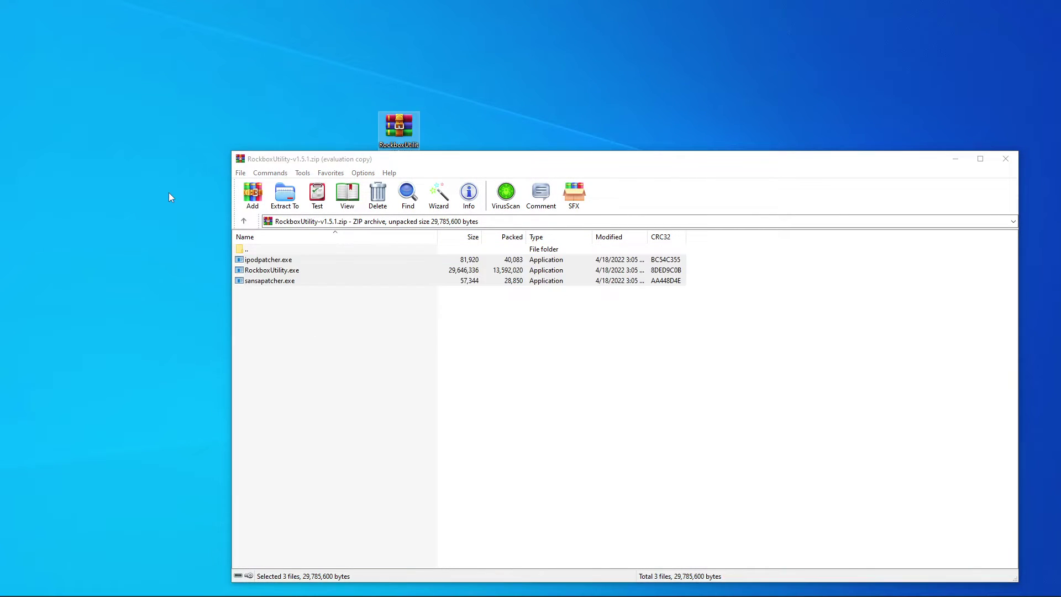
{"action": "left_click", "coordinate": [1006, 158]}
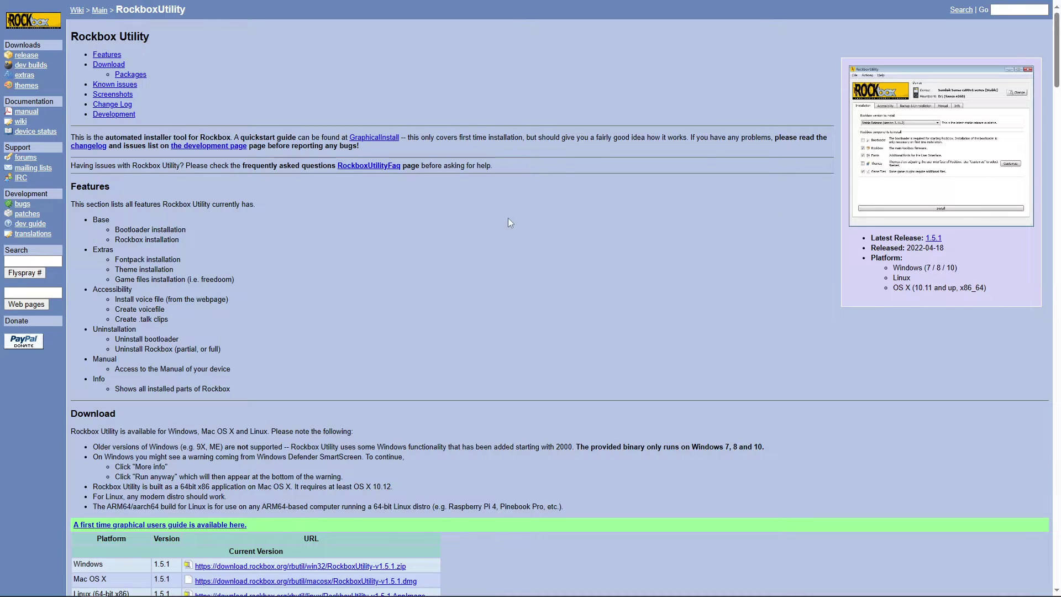
- Go from the rockbox.org home page to the Rockbox 3.15 manual install device list
{"action": "left_click", "coordinate": [25, 22]}
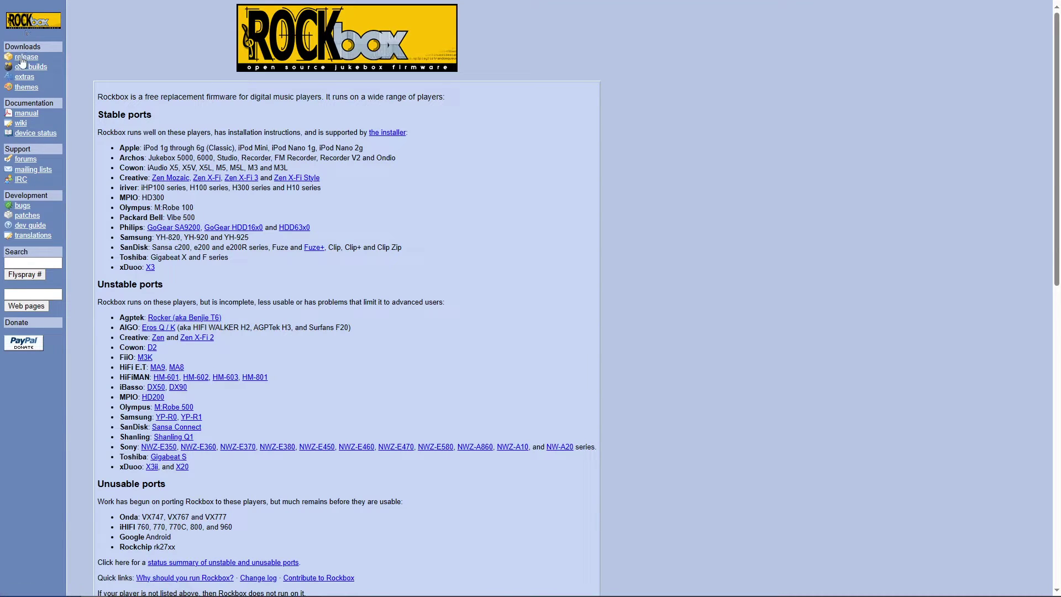
{"action": "left_click", "coordinate": [28, 59]}
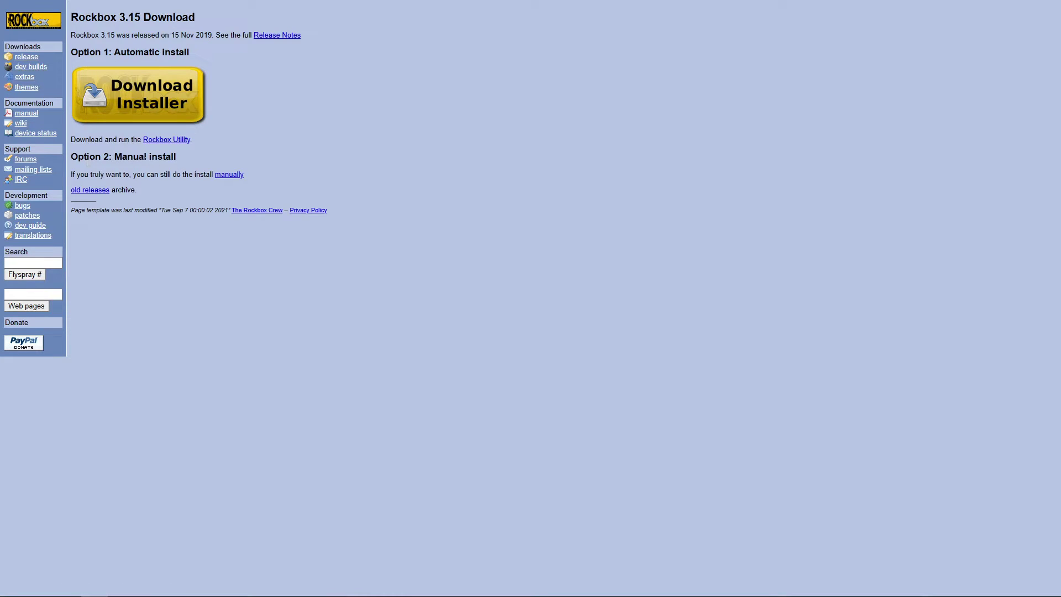
{"action": "left_click", "coordinate": [226, 175]}
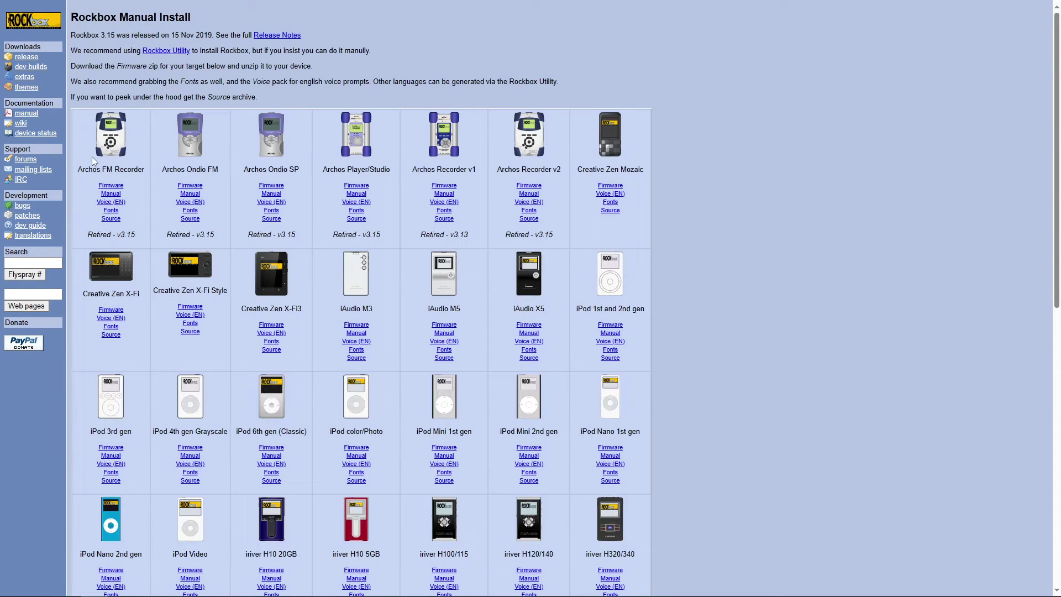
- Download the SanDisk Sansa e200 firmware zip and minimize the browser to the desktop
{"action": "scroll", "coordinate": [203, 270], "scroll_direction": "down", "scroll_amount": 8}
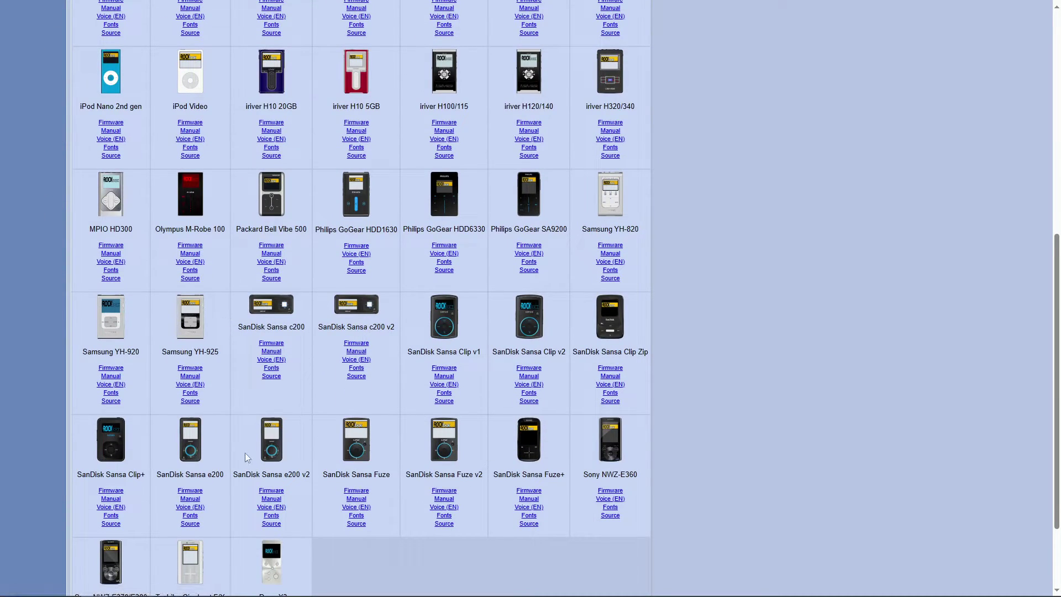
{"action": "scroll", "coordinate": [245, 452], "scroll_direction": "down", "scroll_amount": 2}
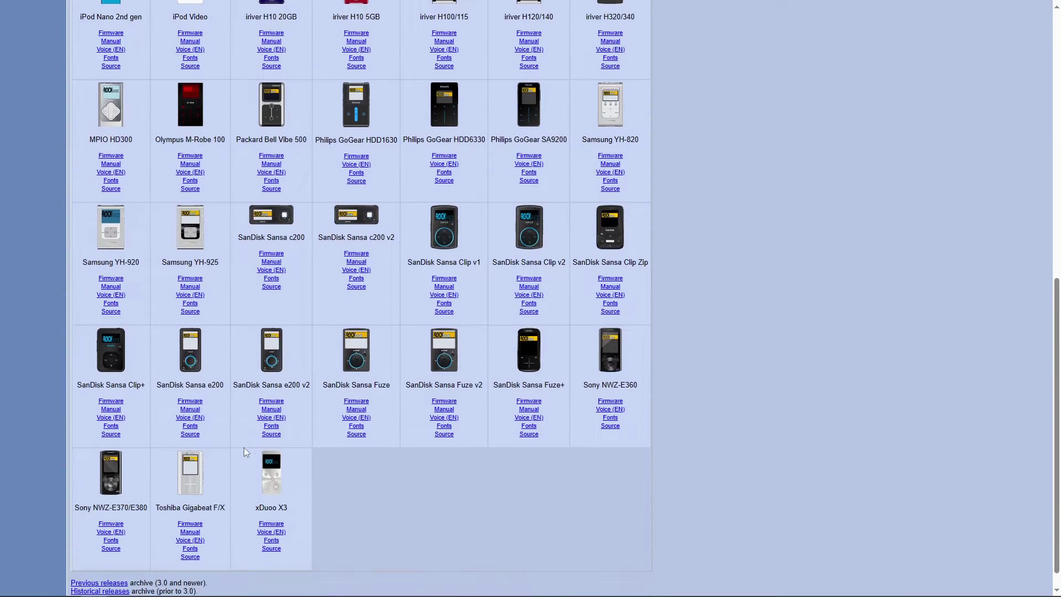
{"action": "left_click", "coordinate": [198, 405]}
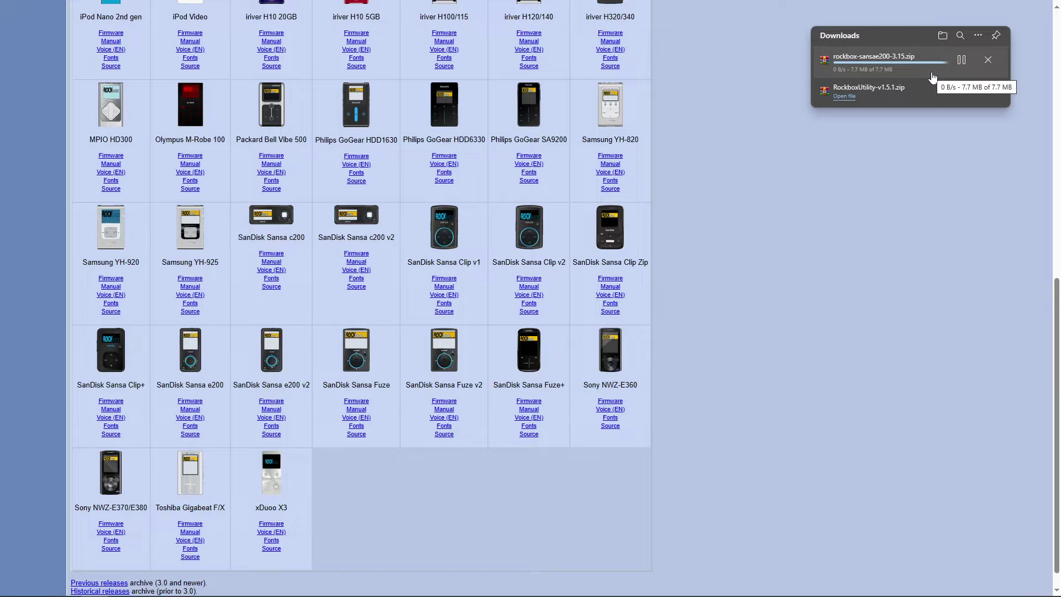
{"action": "key", "text": "super+d"}
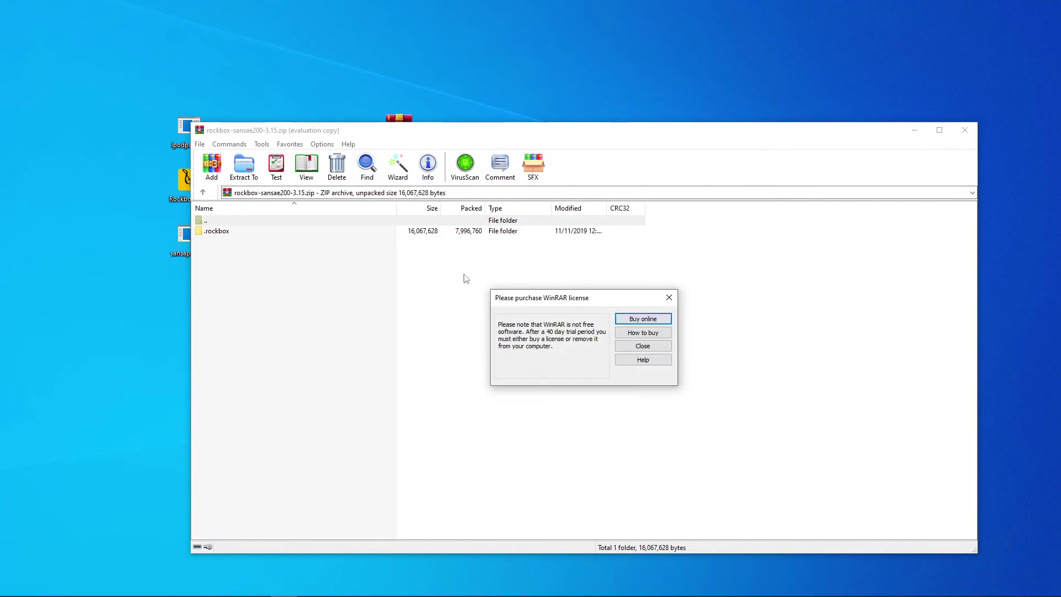
- Dismiss the WinRAR license reminder, move the archive window right, and select the .rockbox folder
{"action": "left_click", "coordinate": [295, 243]}
{"action": "left_click_drag", "start_coordinate": [231, 251], "coordinate": [262, 237]}
{"action": "left_click", "coordinate": [226, 274]}
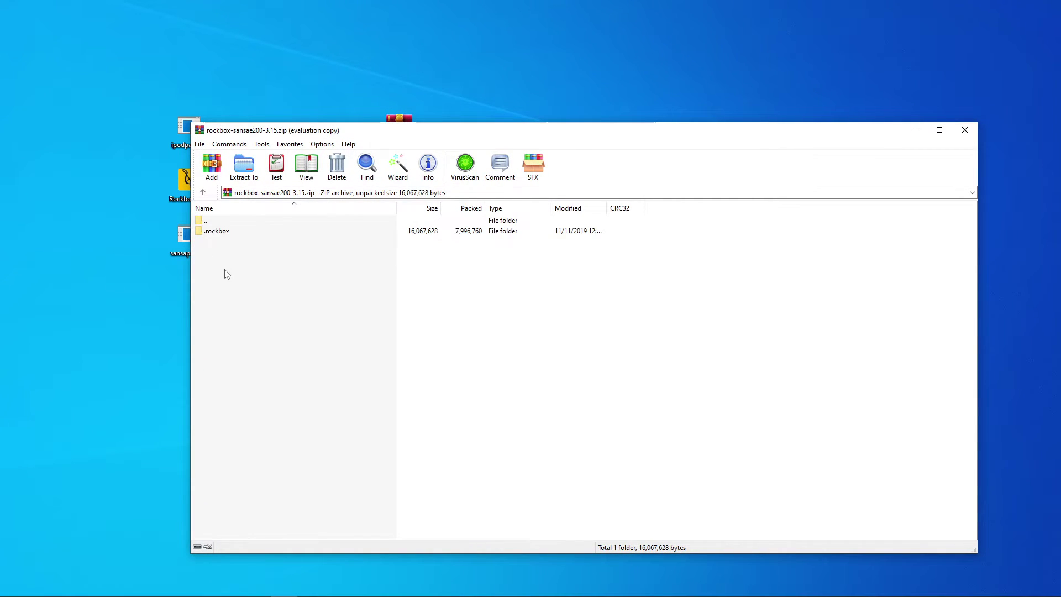
{"action": "left_click_drag", "start_coordinate": [323, 127], "coordinate": [462, 120]}
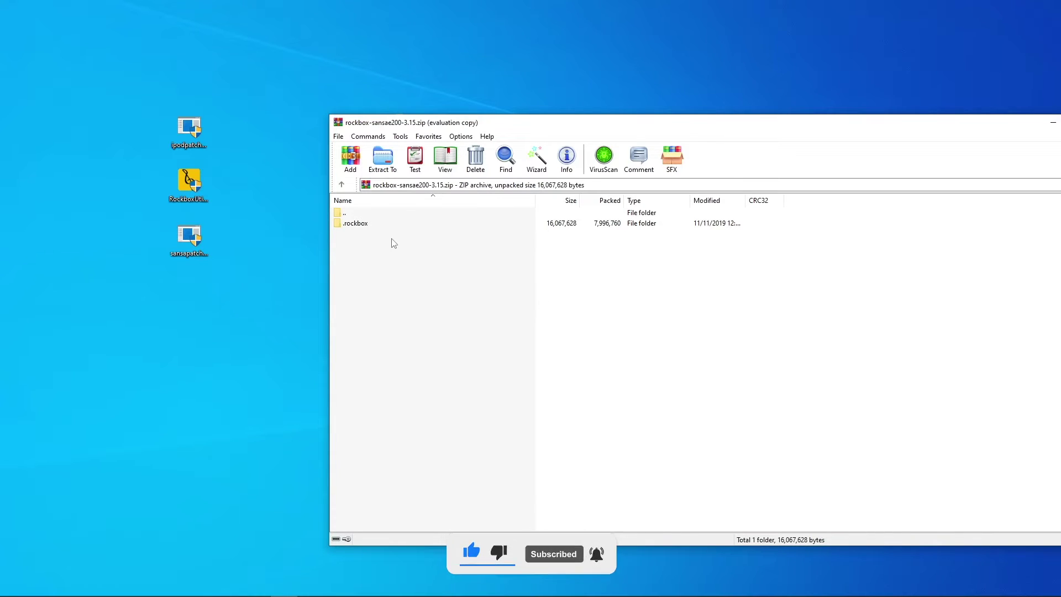
{"action": "left_click", "coordinate": [376, 224]}
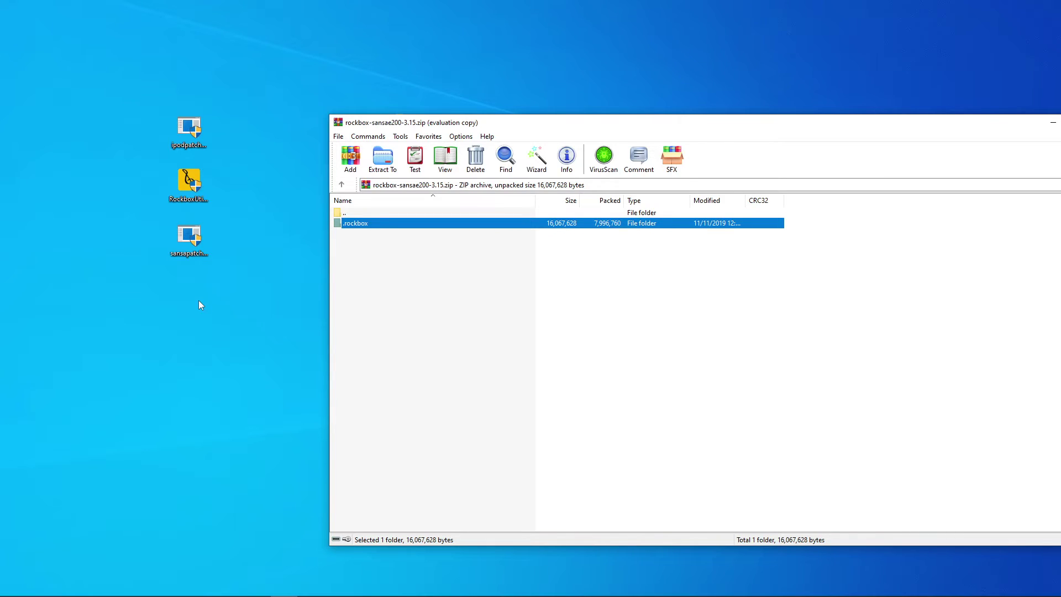
- Pick RockboxUtility.exe among the desktop icons to launch Rockbox Utility
{"action": "left_click", "coordinate": [274, 253]}
{"action": "key", "text": "ctrl+a"}
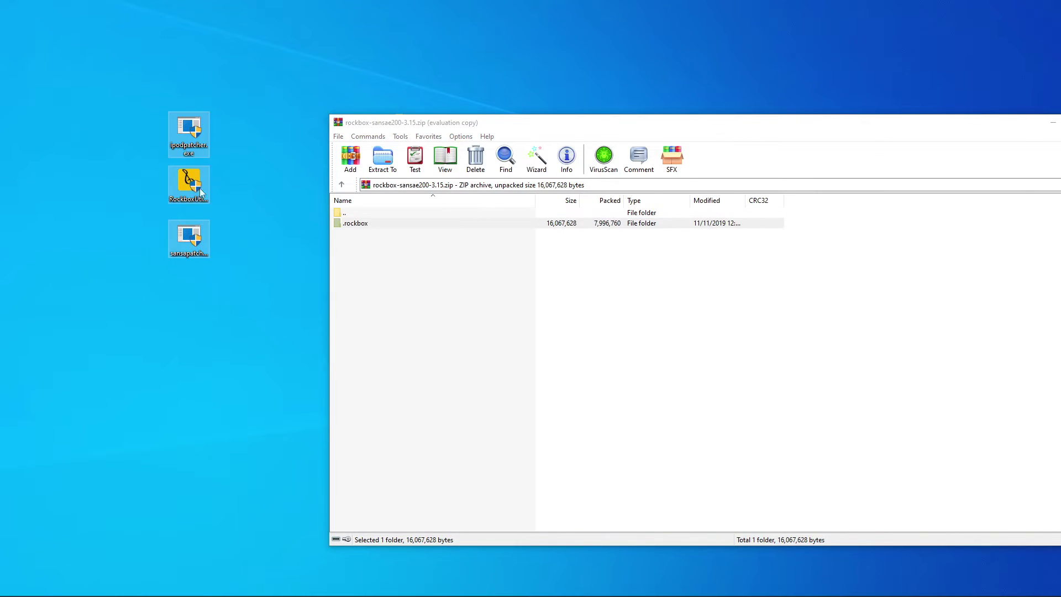
{"action": "left_click", "coordinate": [195, 185]}
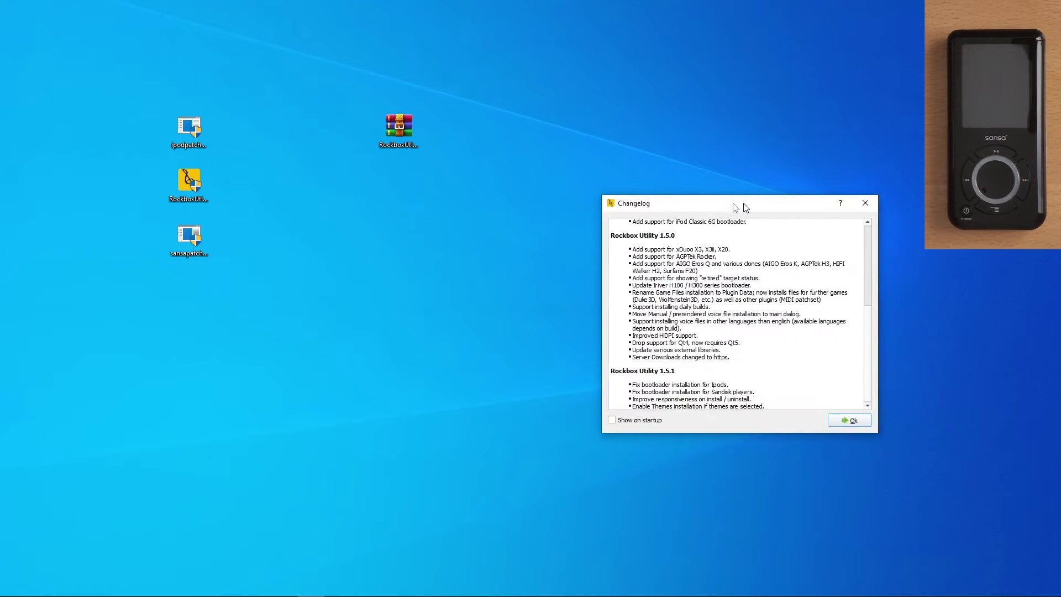
- Close the Rockbox Utility changelog and acknowledge the new installation notice
{"action": "left_click_drag", "start_coordinate": [727, 205], "coordinate": [465, 188]}
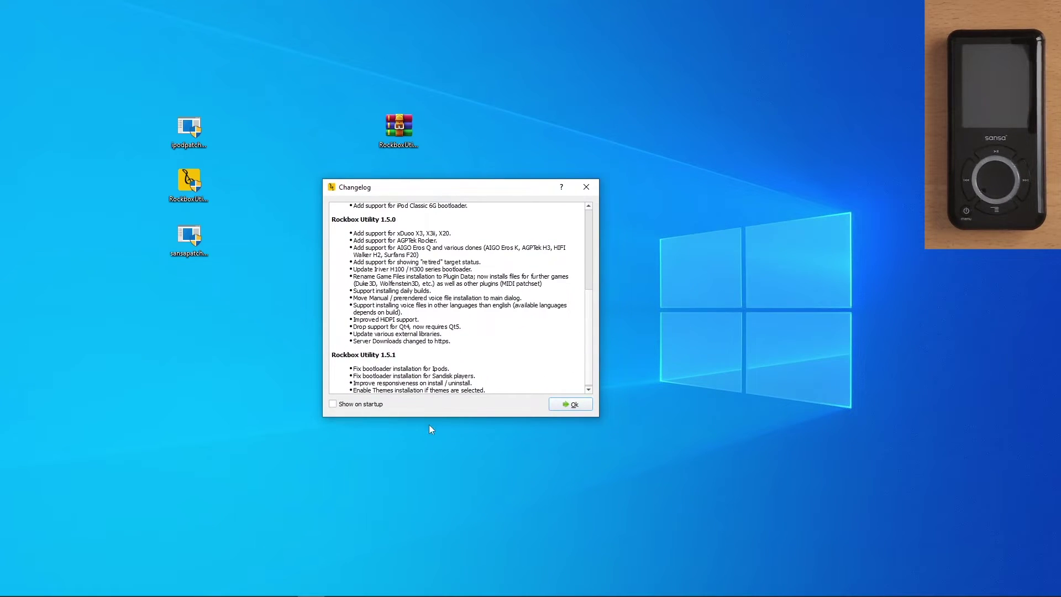
{"action": "scroll", "coordinate": [403, 270], "scroll_direction": "down", "scroll_amount": 5}
{"action": "left_click", "coordinate": [571, 404]}
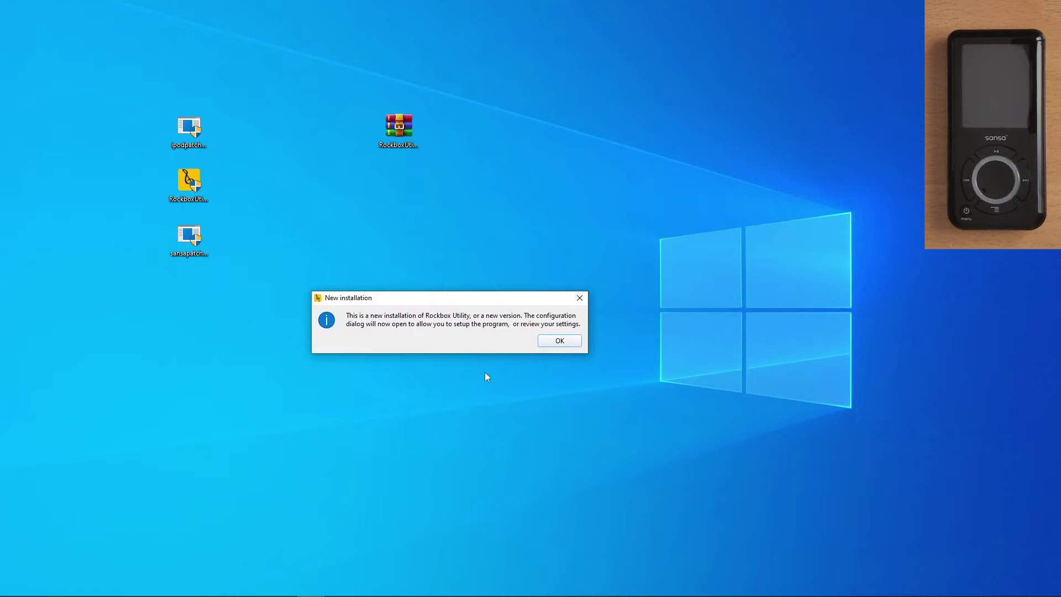
{"action": "left_click", "coordinate": [560, 343]}
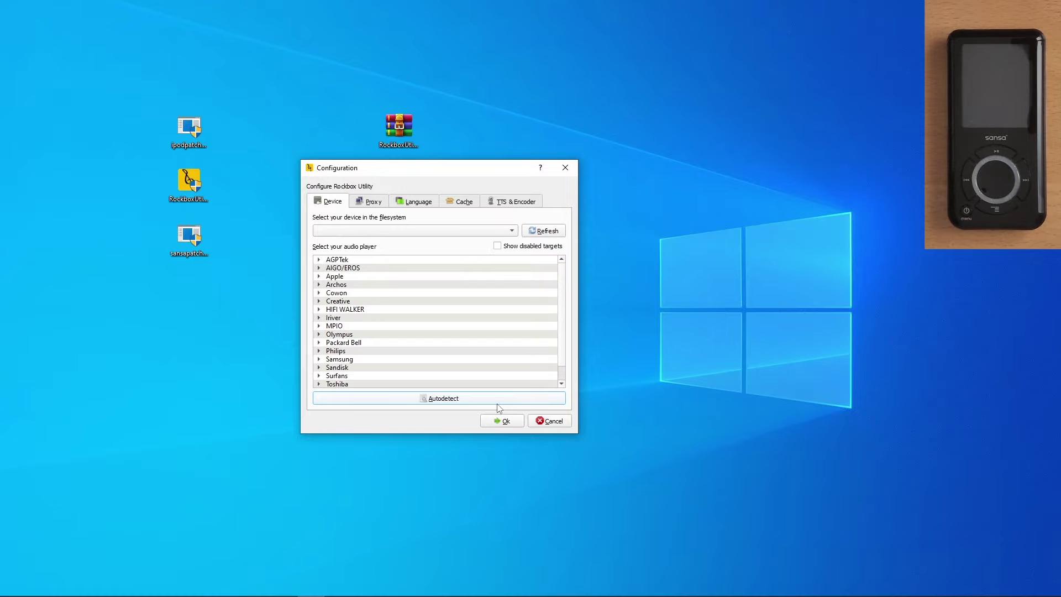
- Expand Sandisk in the player list and select Sansa e200v1 series
{"action": "scroll", "coordinate": [398, 340], "scroll_direction": "down", "scroll_amount": 1}
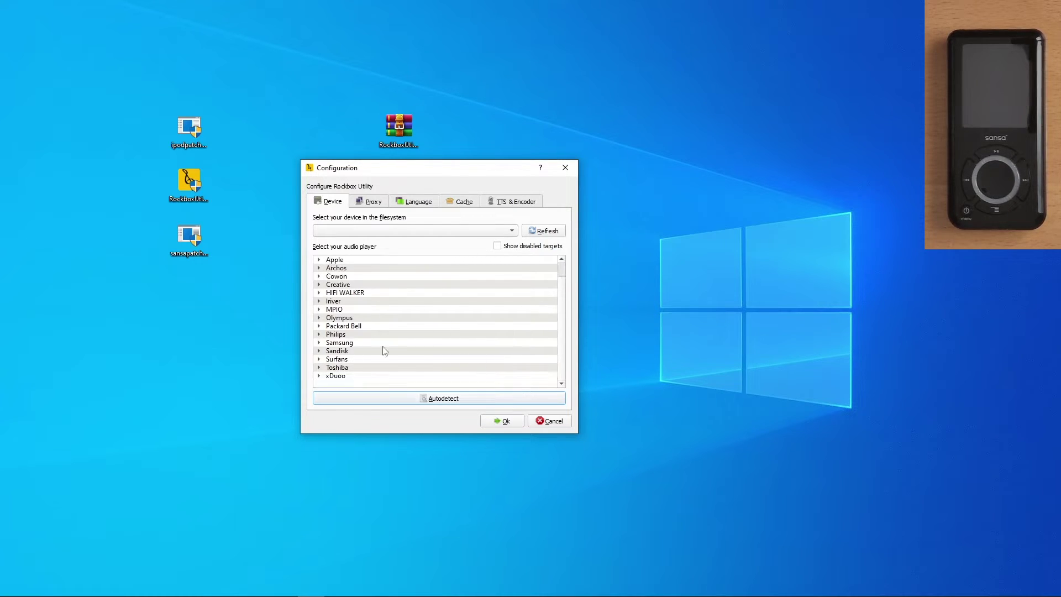
{"action": "scroll", "coordinate": [363, 327], "scroll_direction": "up", "scroll_amount": 1}
{"action": "scroll", "coordinate": [366, 335], "scroll_direction": "down", "scroll_amount": 1}
{"action": "left_click", "coordinate": [319, 350]}
{"action": "scroll", "coordinate": [318, 356], "scroll_direction": "down", "scroll_amount": 2}
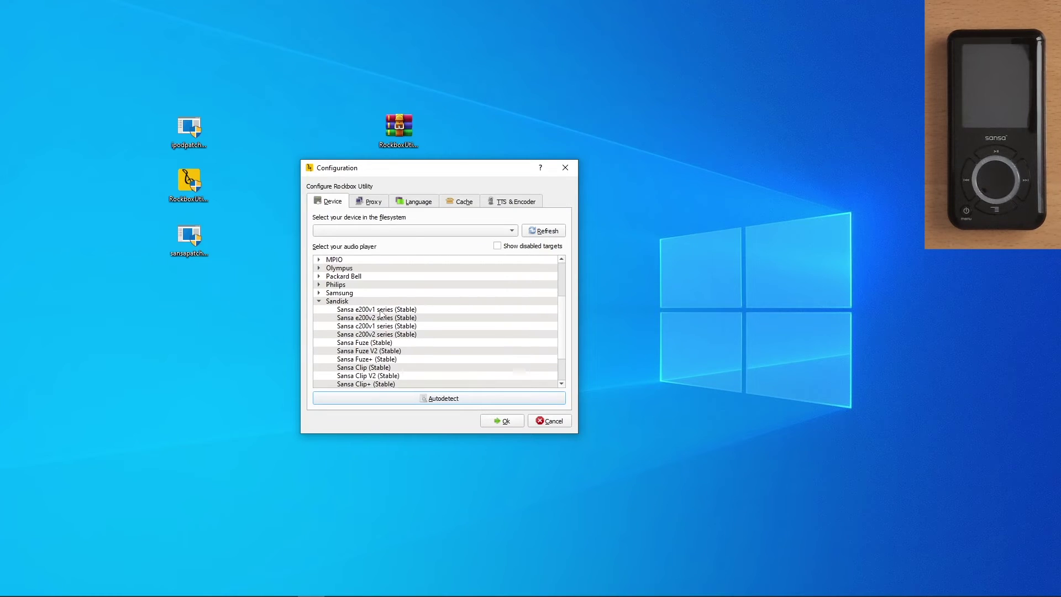
{"action": "left_click", "coordinate": [410, 310]}
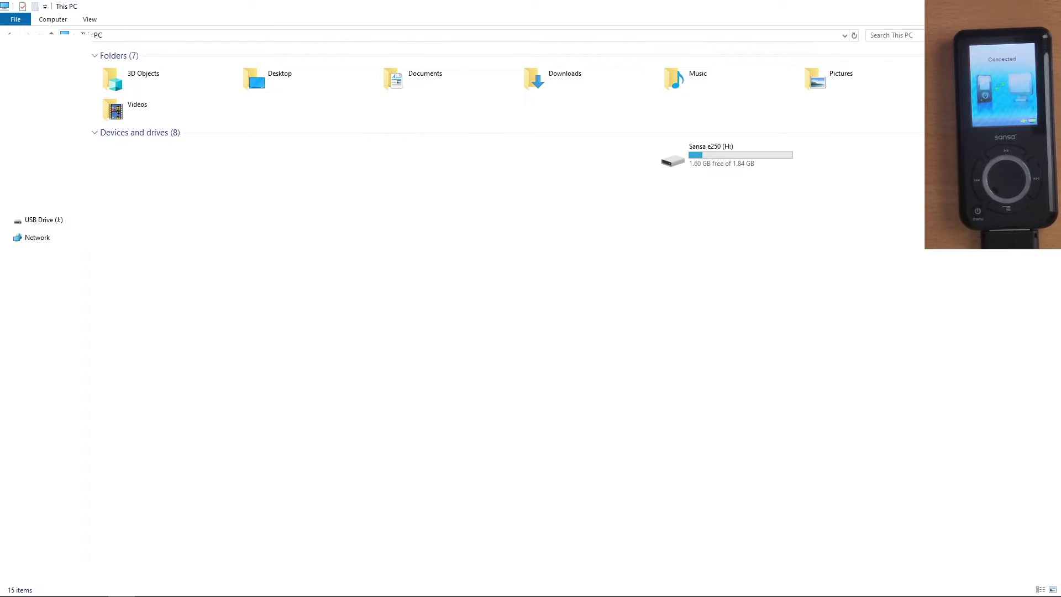
- Confirm Sansa e250 shows as drive H: and under Portable Devices in Device Manager, then close it
{"action": "left_click", "coordinate": [684, 163]}
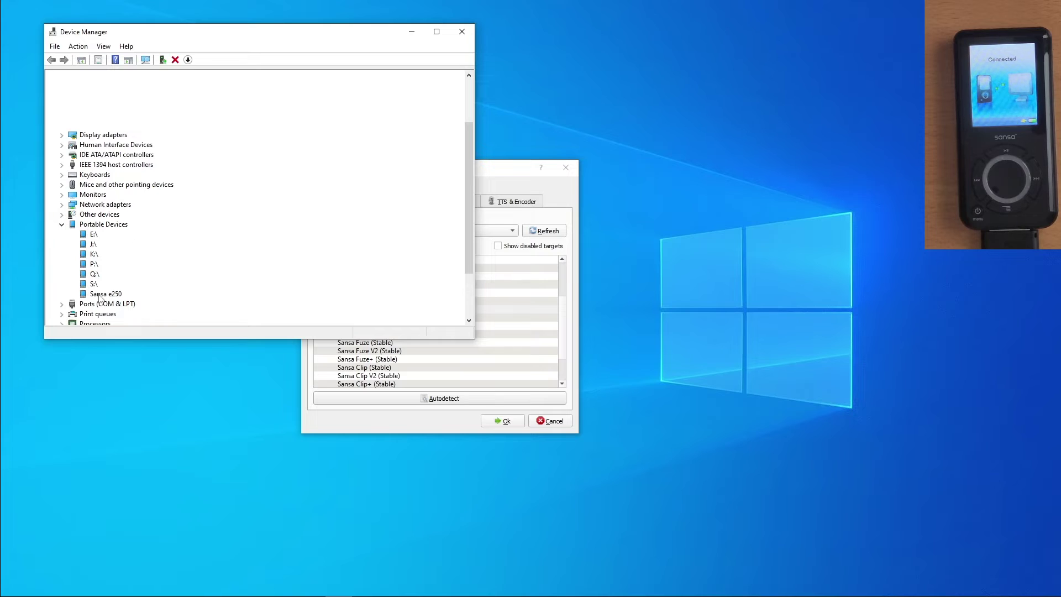
{"action": "left_click", "coordinate": [99, 295]}
{"action": "left_click", "coordinate": [61, 303]}
{"action": "scroll", "coordinate": [83, 303], "scroll_direction": "down", "scroll_amount": 1}
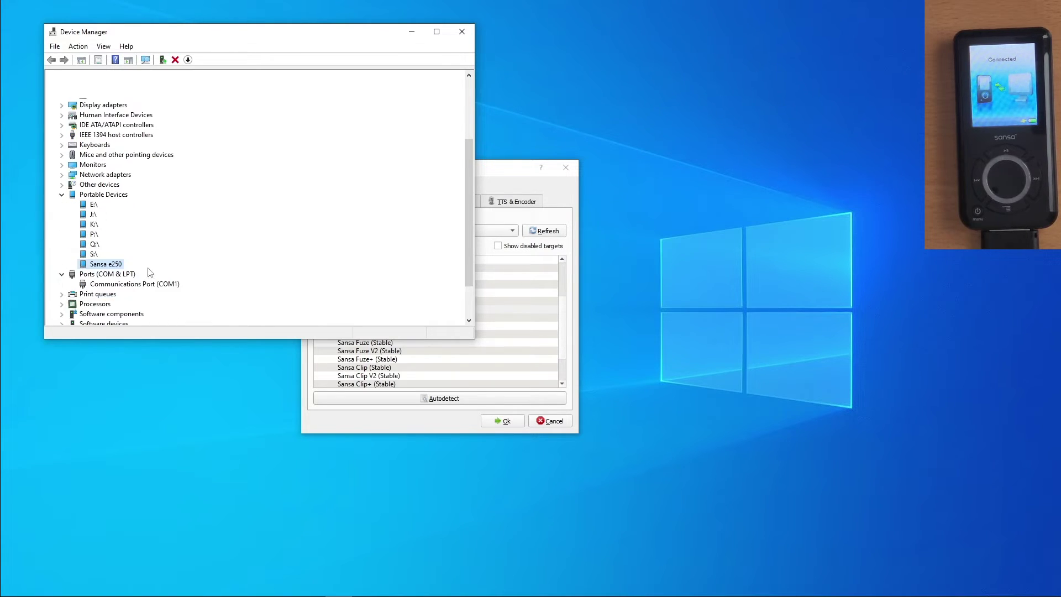
{"action": "left_click", "coordinate": [463, 33]}
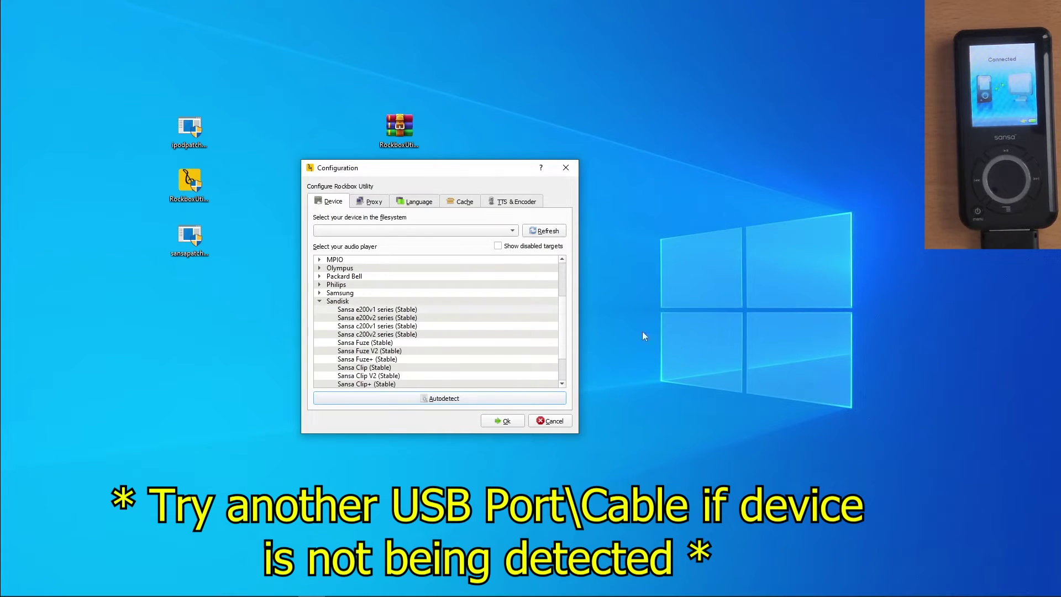
- Rescan and choose drive H:\ as the mountpoint for the Sansa e200v1 series player
{"action": "left_click", "coordinate": [541, 232]}
{"action": "left_click", "coordinate": [504, 233]}
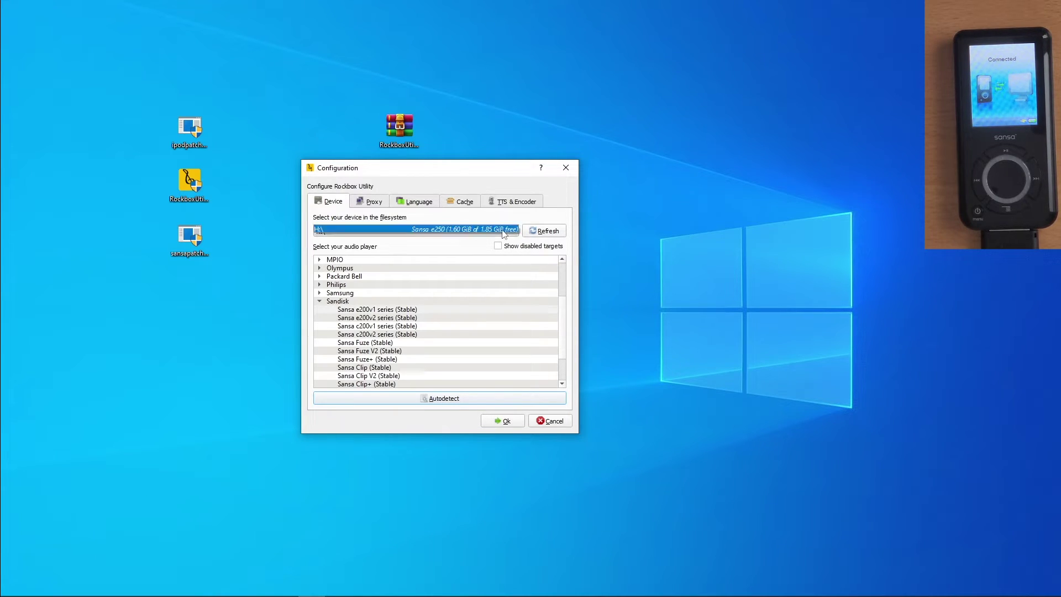
{"action": "left_click", "coordinate": [499, 233]}
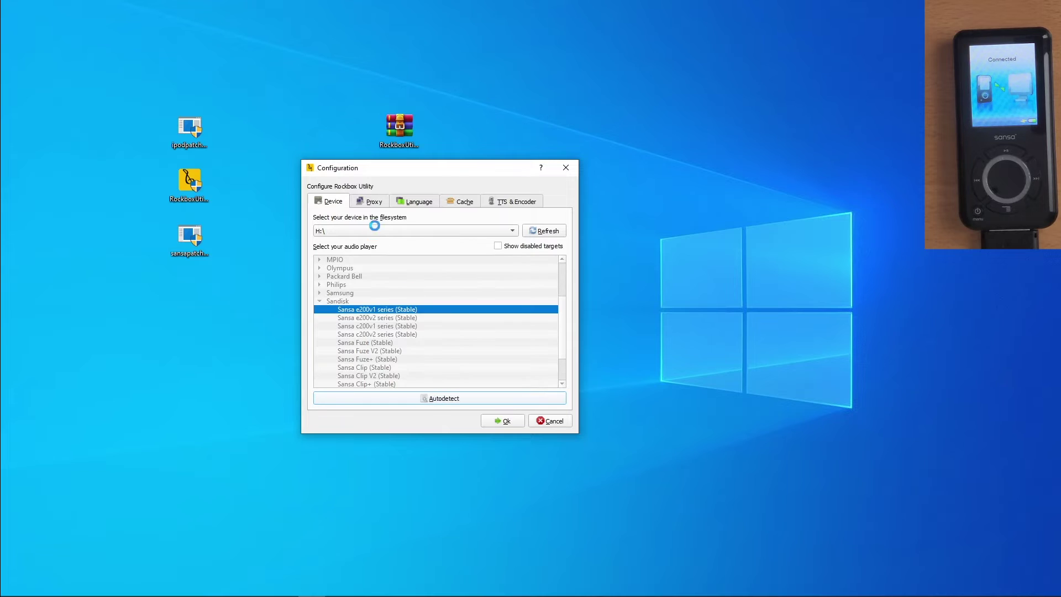
{"action": "scroll", "coordinate": [388, 359], "scroll_direction": "down", "scroll_amount": 2}
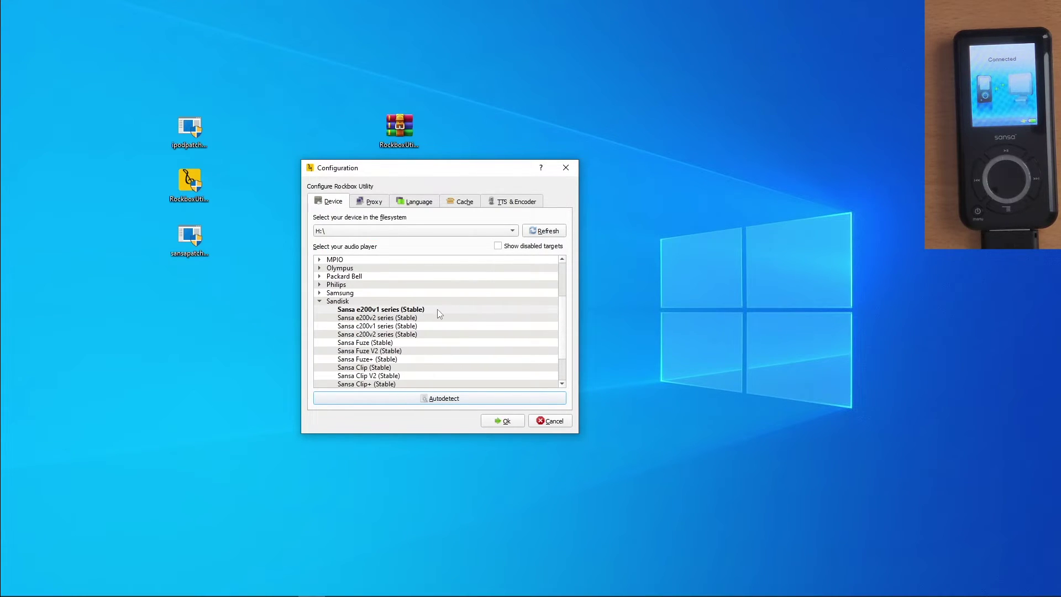
{"action": "left_click", "coordinate": [419, 230]}
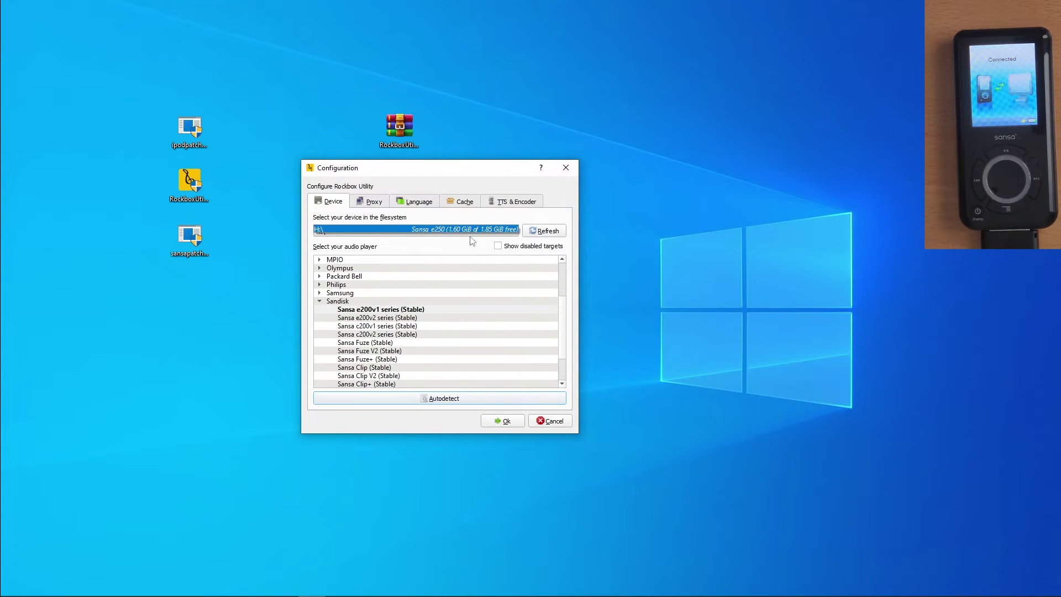
{"action": "left_click", "coordinate": [433, 242]}
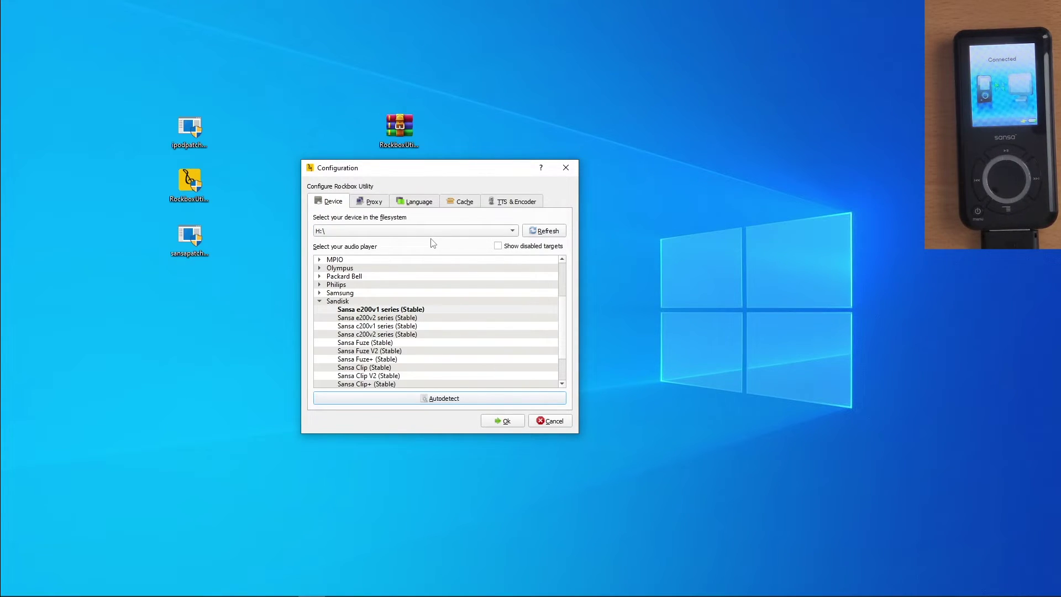
- Accept the device configuration and tick Themes among the components to install
{"action": "left_click", "coordinate": [504, 421]}
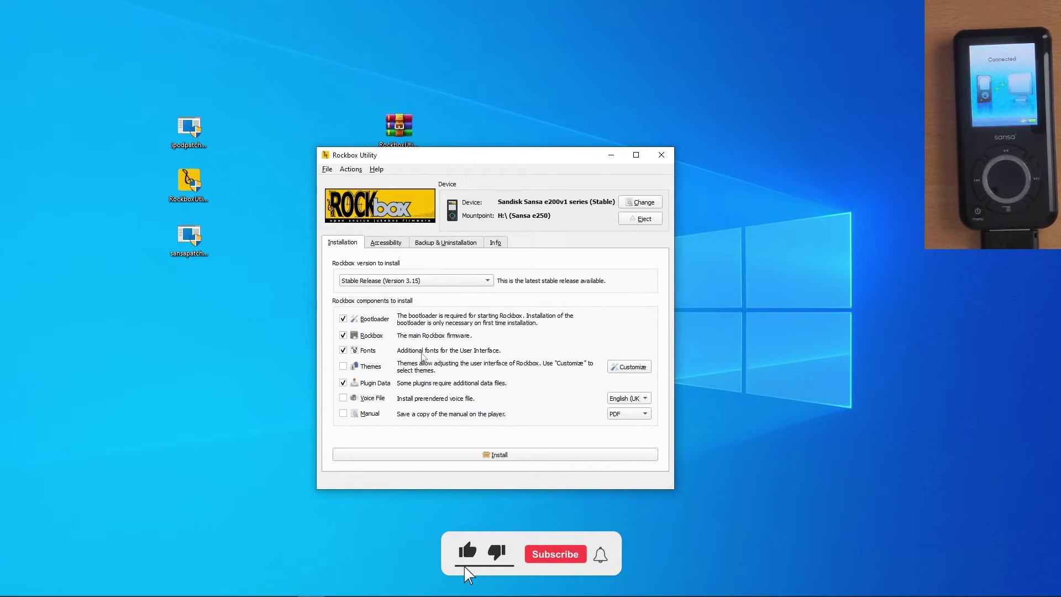
{"action": "left_click", "coordinate": [345, 365]}
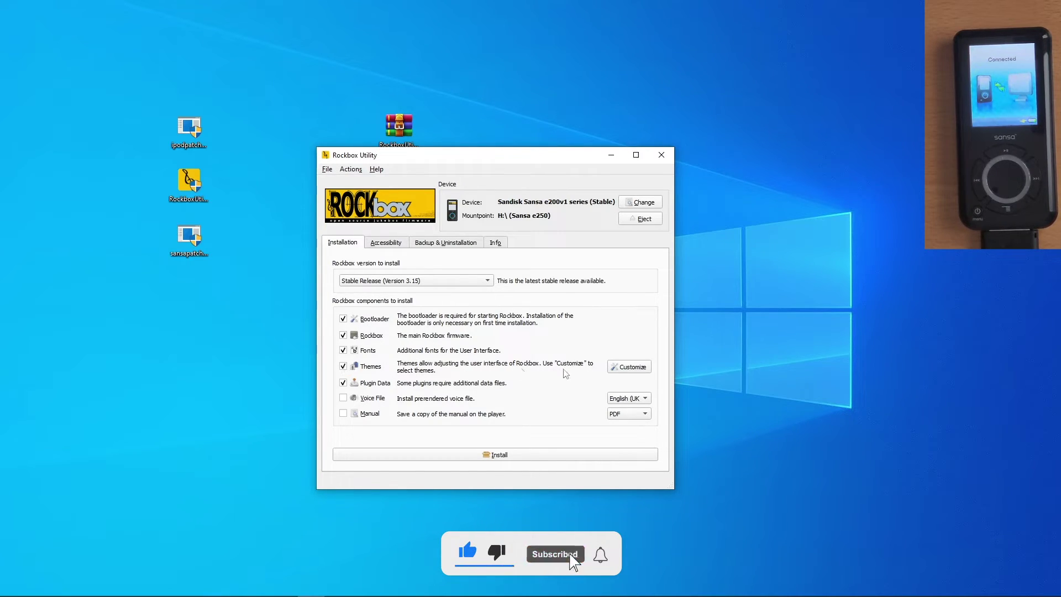
- Preview several themes in the Theme Installation list and confirm the chosen theme
{"action": "left_click", "coordinate": [632, 367]}
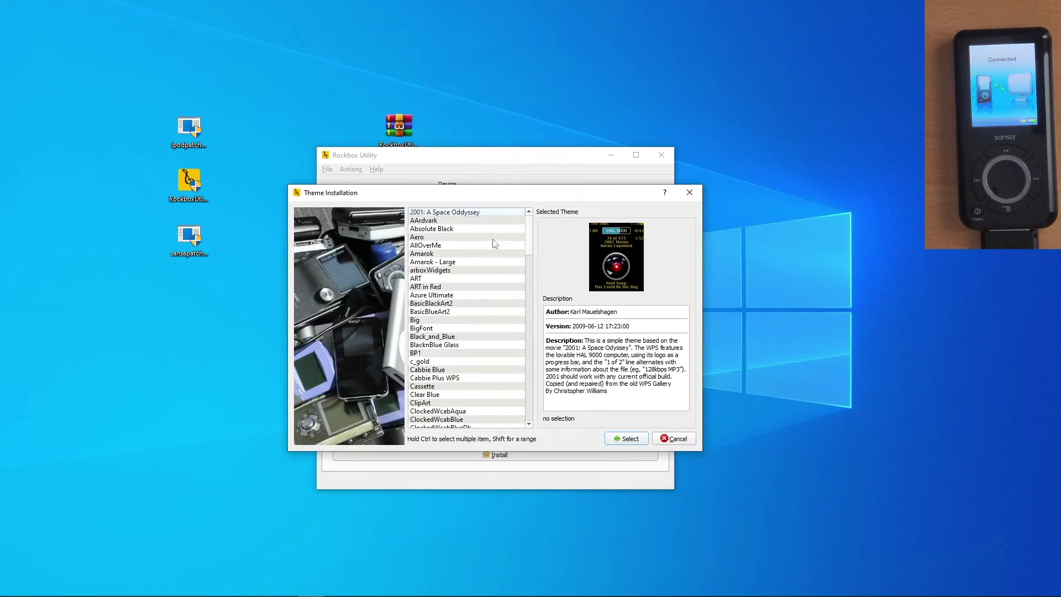
{"action": "key", "text": "Down"}
{"action": "key", "text": "Down"}
{"action": "key", "text": "Down"}
{"action": "key", "text": "Down"}
{"action": "key", "text": "Down"}
{"action": "key", "text": "Down"}
{"action": "key", "text": "Down"}
{"action": "key", "text": "Down"}
{"action": "key", "text": "Down"}
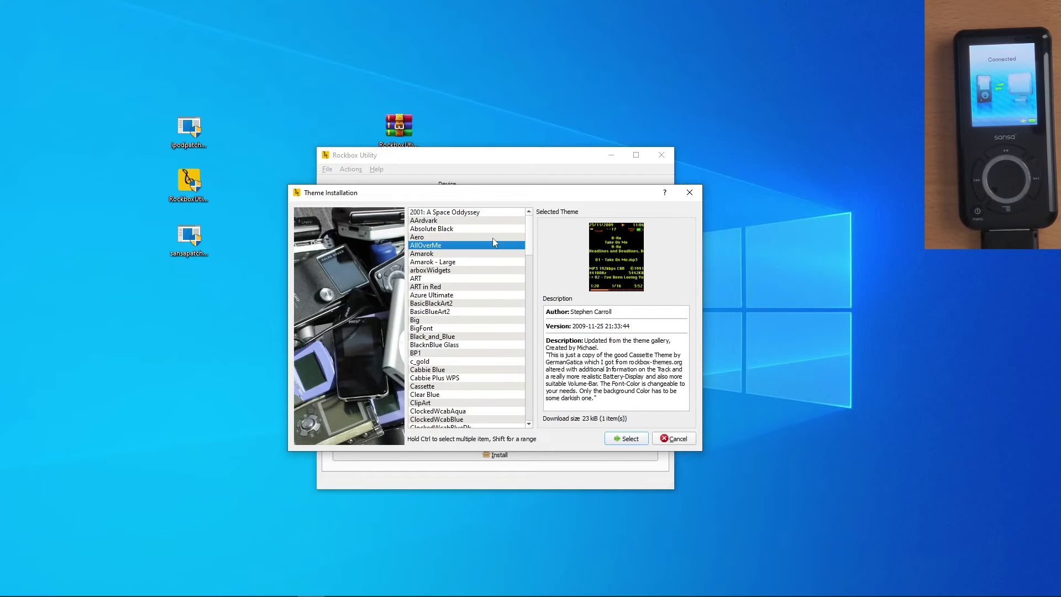
{"action": "key", "text": "Down"}
{"action": "key", "text": "Down"}
{"action": "key", "text": "Down"}
{"action": "key", "text": "Down"}
{"action": "key", "text": "Down"}
{"action": "key", "text": "Down"}
{"action": "key", "text": "Down"}
{"action": "key", "text": "Down"}
{"action": "key", "text": "Down"}
{"action": "key", "text": "Down"}
{"action": "key", "text": "Down"}
{"action": "key", "text": "Down"}
{"action": "key", "text": "Down"}
{"action": "key", "text": "Down"}
{"action": "key", "text": "Down"}
{"action": "key", "text": "Down"}
{"action": "key", "text": "Down"}
{"action": "key", "text": "Down"}
{"action": "key", "text": "Down"}
{"action": "key", "text": "Down"}
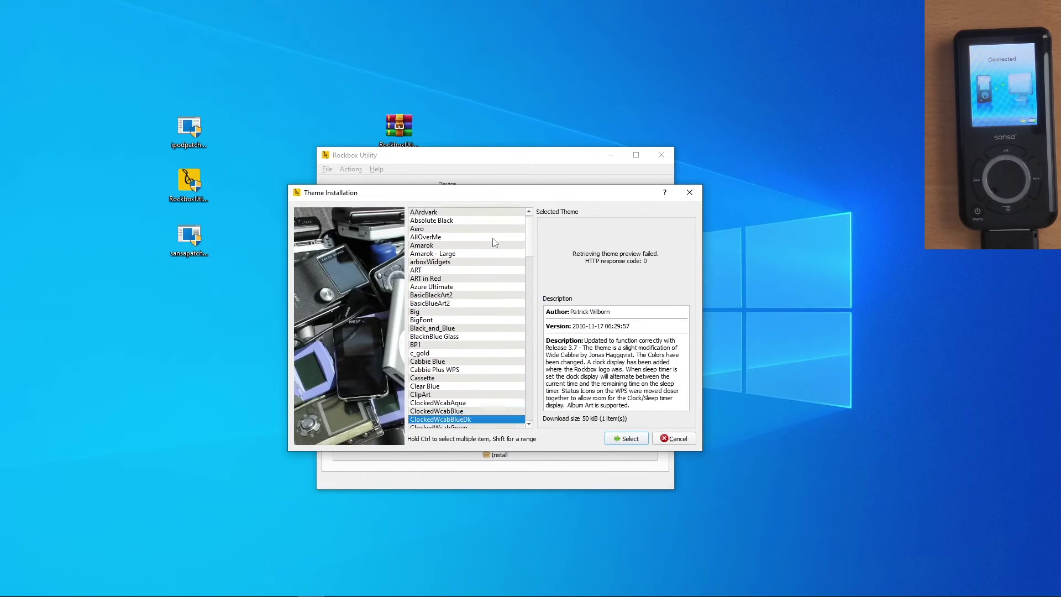
{"action": "key", "text": "Down"}
{"action": "key", "text": "Down"}
{"action": "key", "text": "Down"}
{"action": "key", "text": "Down"}
{"action": "key", "text": "Down"}
{"action": "key", "text": "Down"}
{"action": "key", "text": "Down"}
{"action": "key", "text": "Down"}
{"action": "key", "text": "Down"}
{"action": "key", "text": "Down"}
{"action": "key", "text": "Down"}
{"action": "key", "text": "Down"}
{"action": "key", "text": "Down"}
{"action": "key", "text": "Down"}
{"action": "key", "text": "Down"}
{"action": "key", "text": "Down"}
{"action": "key", "text": "Down"}
{"action": "key", "text": "Down"}
{"action": "key", "text": "Down"}
{"action": "key", "text": "Down"}
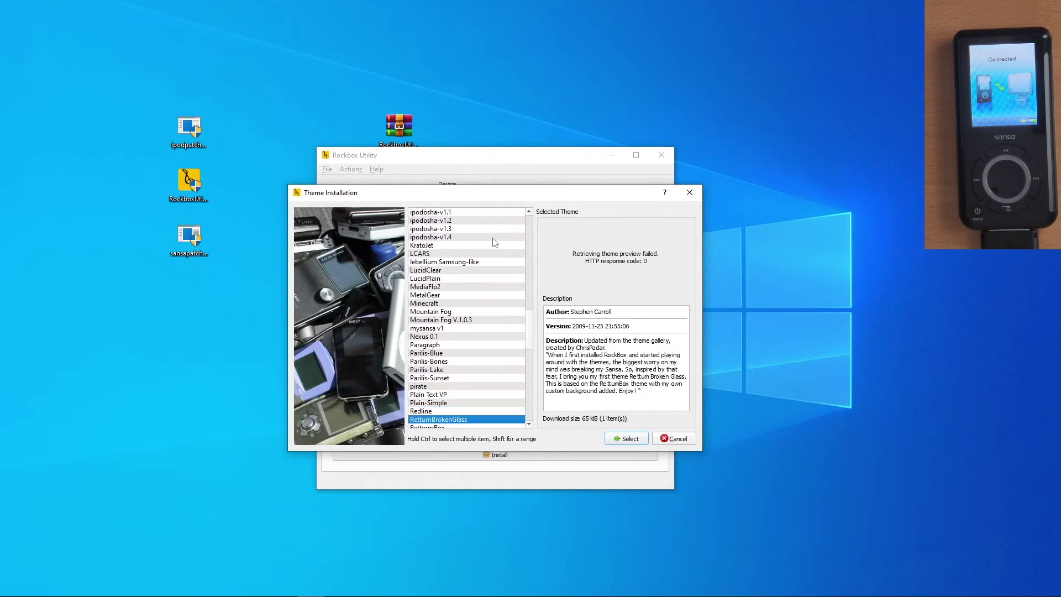
{"action": "key", "text": "Up"}
{"action": "key", "text": "Up"}
{"action": "key", "text": "Up"}
{"action": "key", "text": "Up"}
{"action": "key", "text": "Up"}
{"action": "key", "text": "Up"}
{"action": "key", "text": "Up"}
{"action": "key", "text": "Up"}
{"action": "key", "text": "Up"}
{"action": "key", "text": "Up"}
{"action": "key", "text": "Up"}
{"action": "key", "text": "Up"}
{"action": "key", "text": "Up"}
{"action": "key", "text": "Up"}
{"action": "key", "text": "Up"}
{"action": "key", "text": "Up"}
{"action": "key", "text": "Up"}
{"action": "key", "text": "Up"}
{"action": "key", "text": "Up"}
{"action": "key", "text": "Up"}
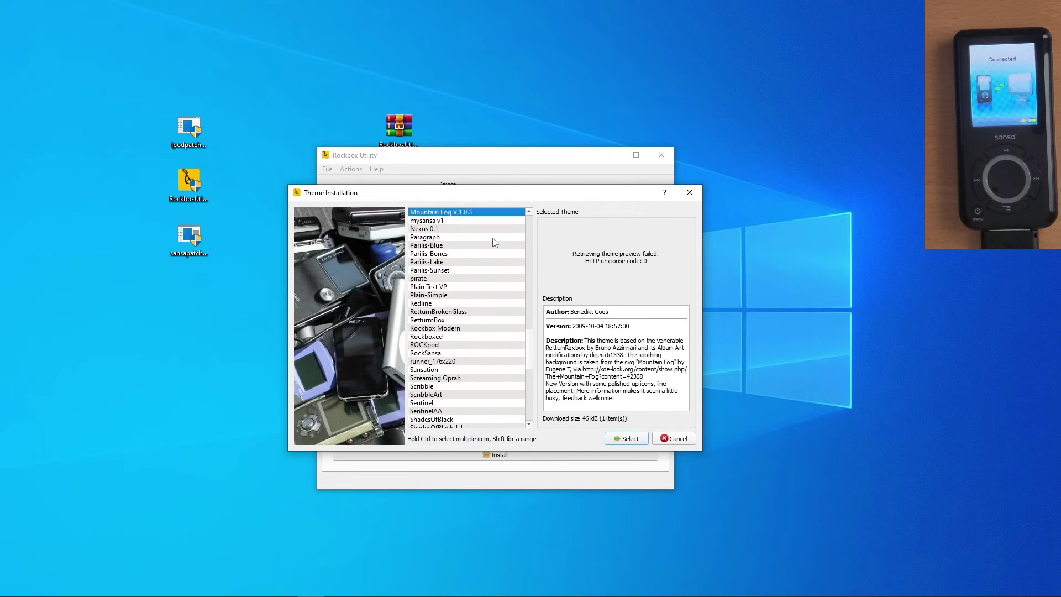
{"action": "key", "text": "Down"}
{"action": "key", "text": "Down"}
{"action": "key", "text": "Down"}
{"action": "key", "text": "Down"}
{"action": "key", "text": "Down"}
{"action": "key", "text": "Down"}
{"action": "key", "text": "Down"}
{"action": "key", "text": "Down"}
{"action": "key", "text": "Down"}
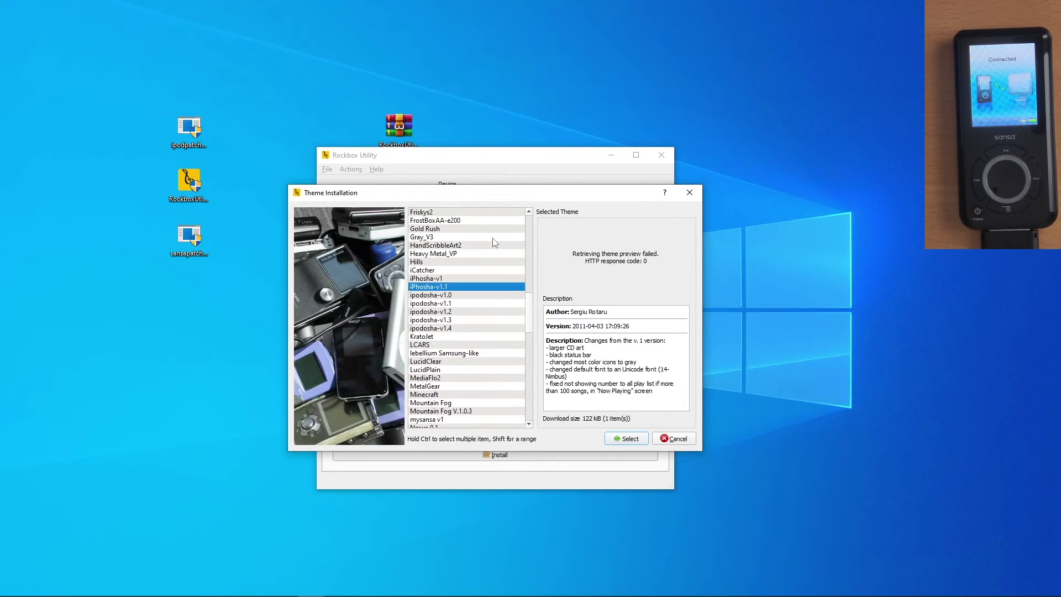
{"action": "key", "text": "Return"}
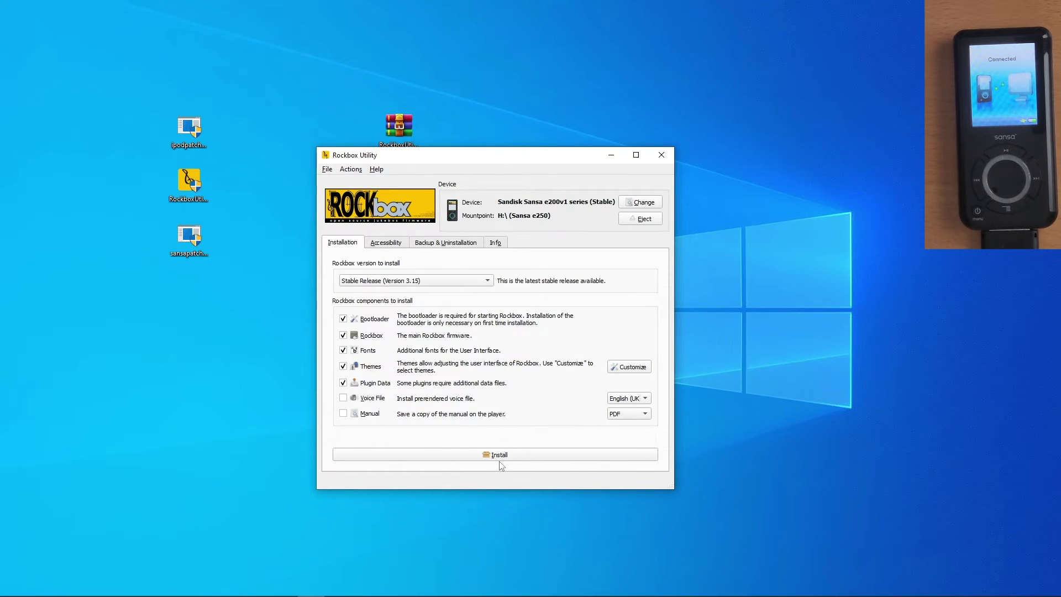
- Keep Stable Release 3.15 selected, install it onto the Sansa, and dismiss the completion dialog
{"action": "left_click", "coordinate": [392, 280]}
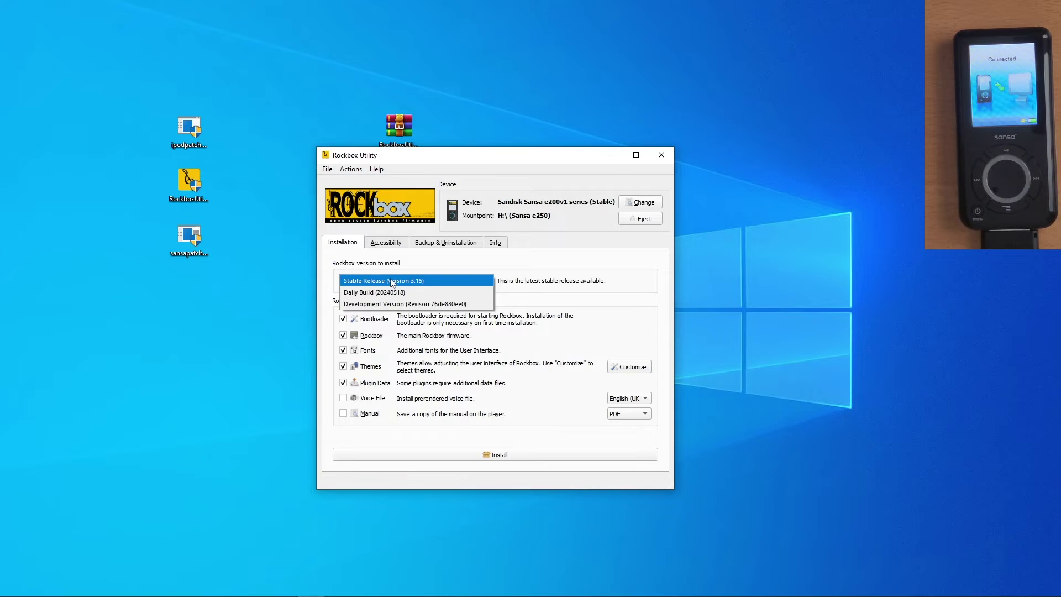
{"action": "left_click", "coordinate": [502, 272]}
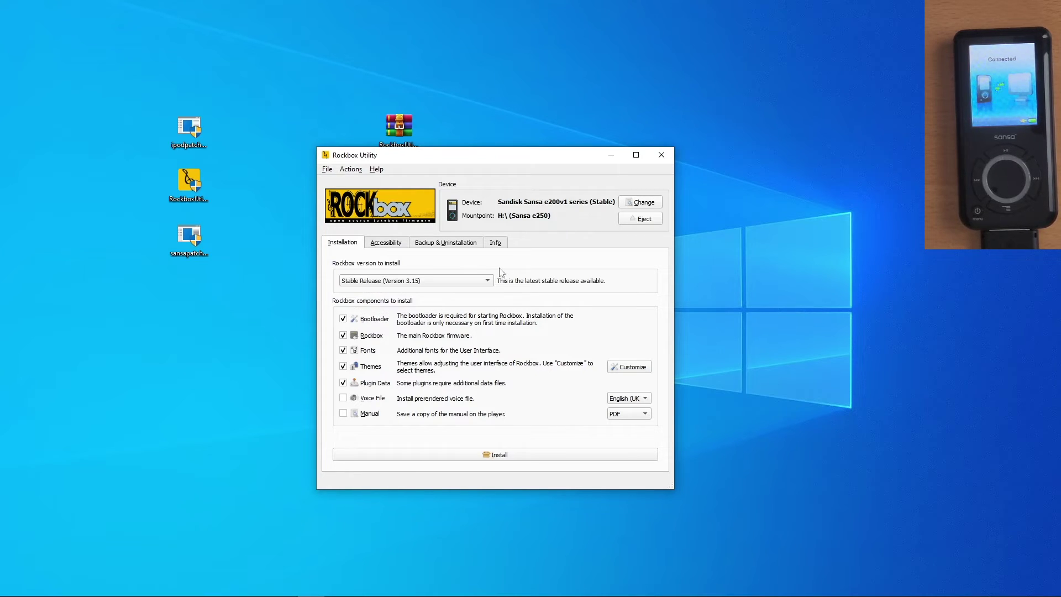
{"action": "left_click", "coordinate": [501, 457]}
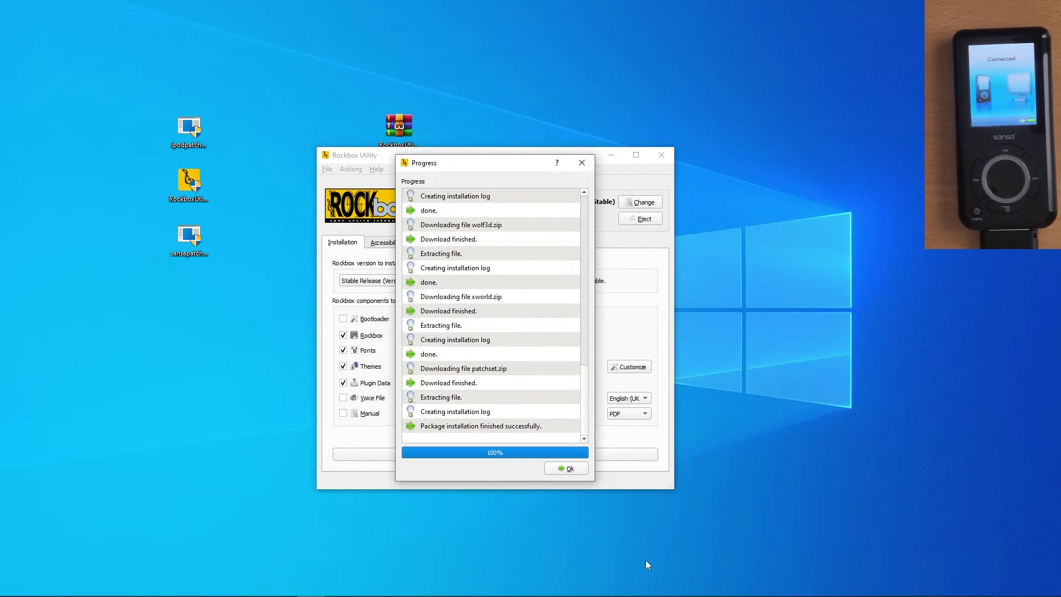
{"action": "left_click", "coordinate": [568, 469]}
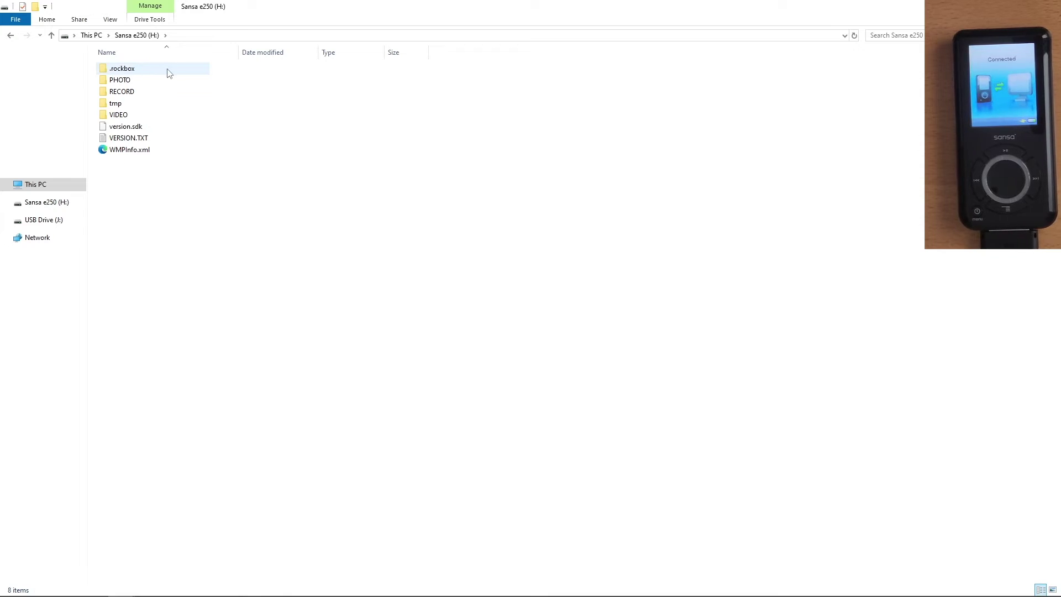
- Open the .rockbox folder on the Sansa e250 drive, then return to the drive's root
{"action": "double_click", "coordinate": [167, 70]}
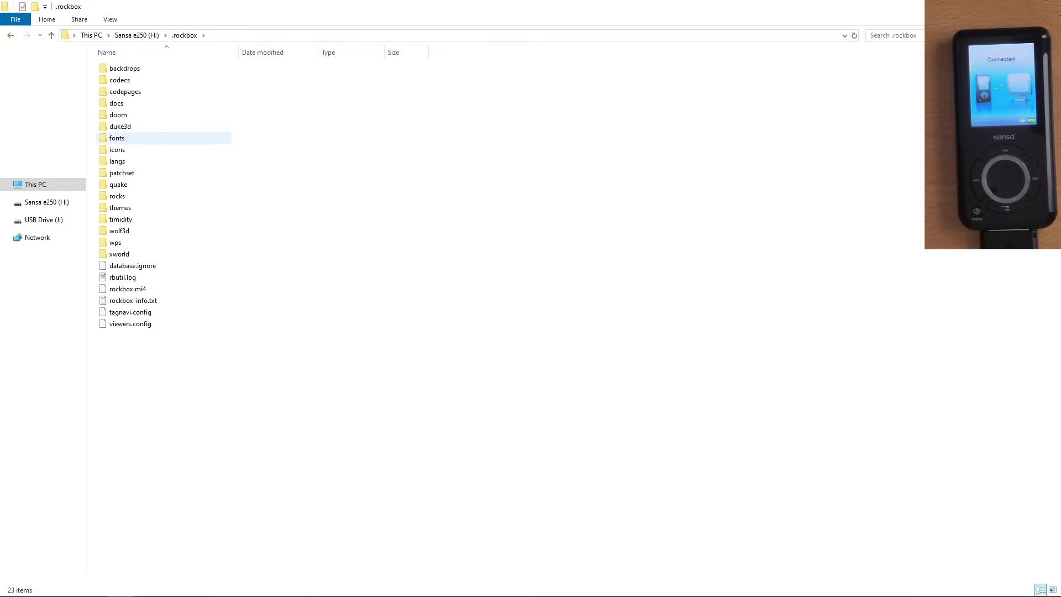
{"action": "key", "text": "BackSpace"}
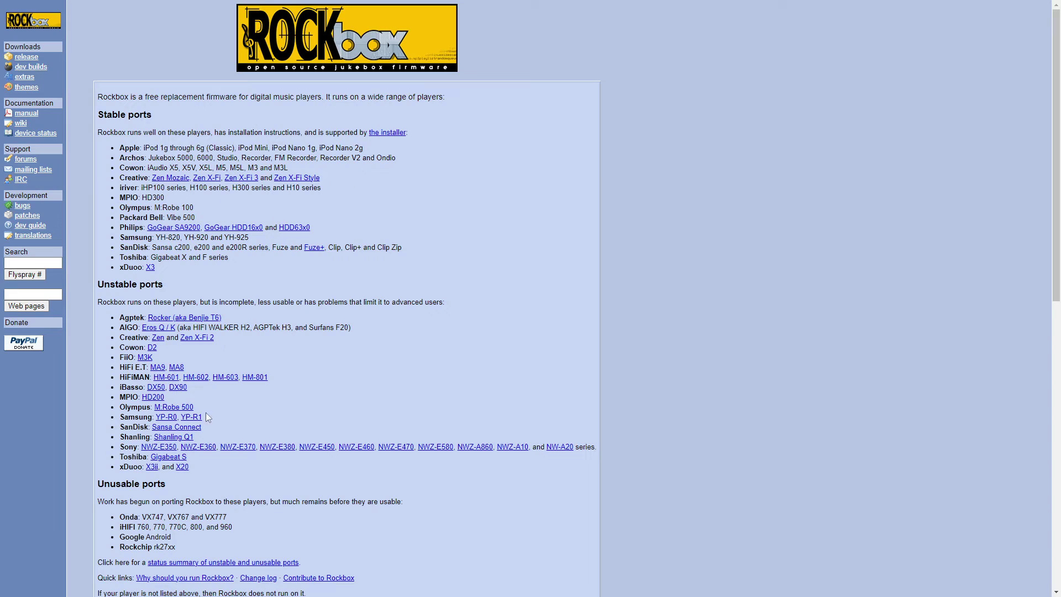
- Follow the Rockbox 3.15 download page to the manual install page and scroll its device grid
{"action": "left_click", "coordinate": [376, 136]}
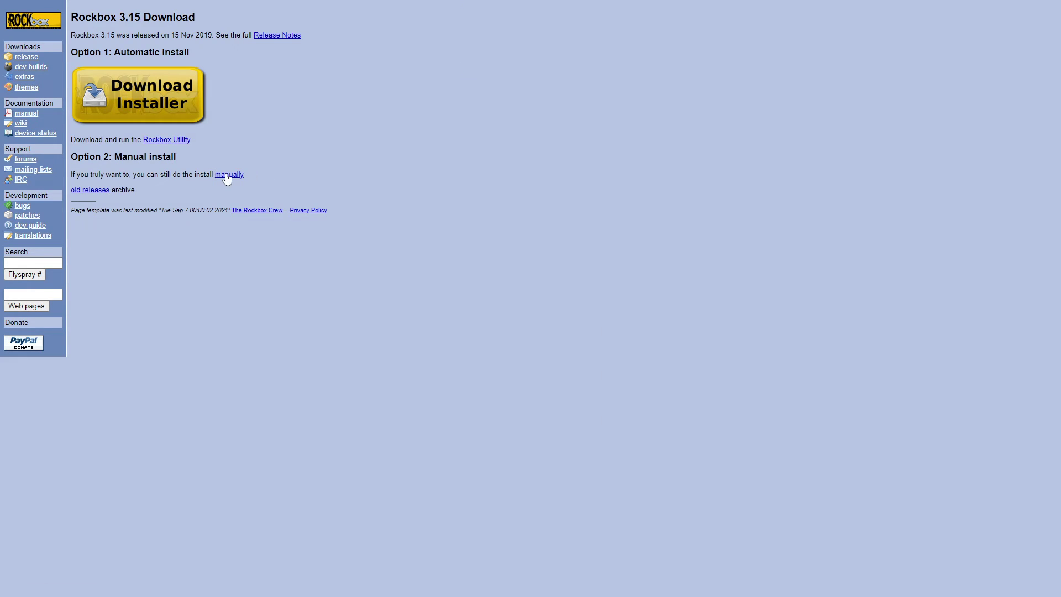
{"action": "left_click", "coordinate": [229, 174]}
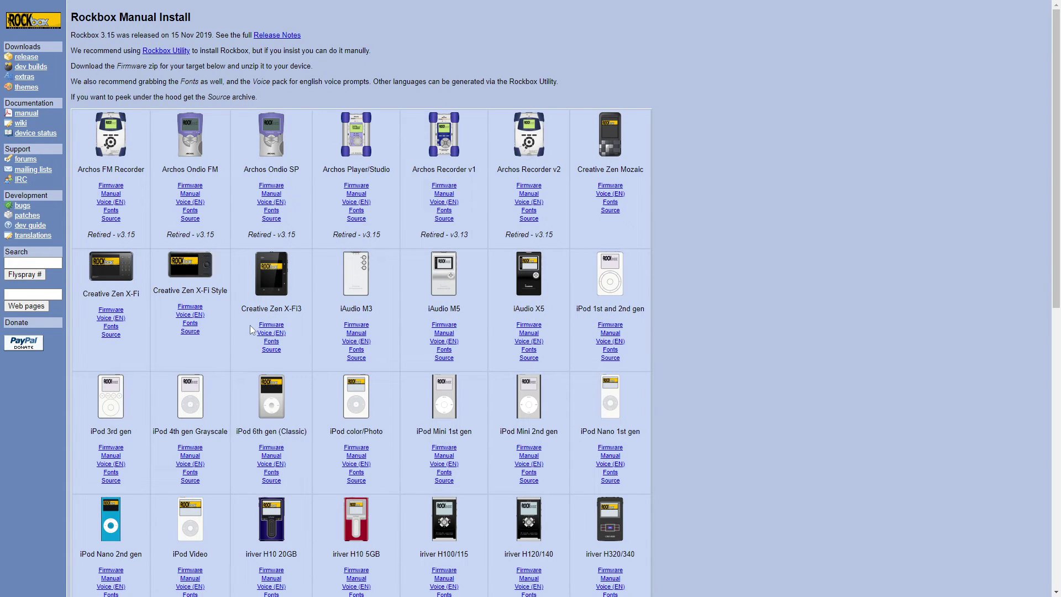
{"action": "scroll", "coordinate": [249, 325], "scroll_direction": "down", "scroll_amount": 3}
{"action": "scroll", "coordinate": [250, 325], "scroll_direction": "down", "scroll_amount": 6}
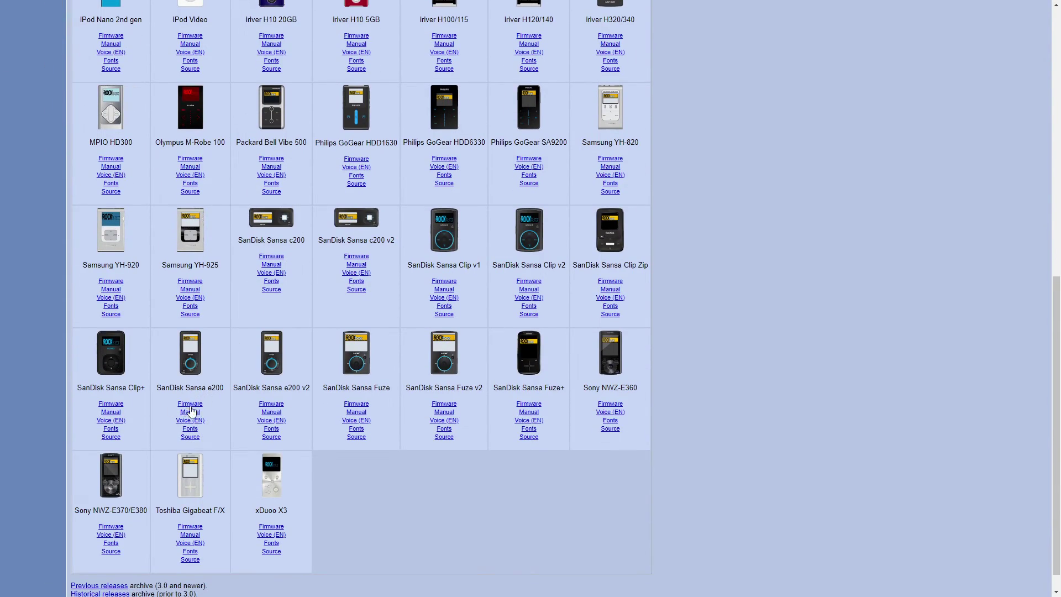
{"action": "scroll", "coordinate": [194, 409], "scroll_direction": "up", "scroll_amount": 7}
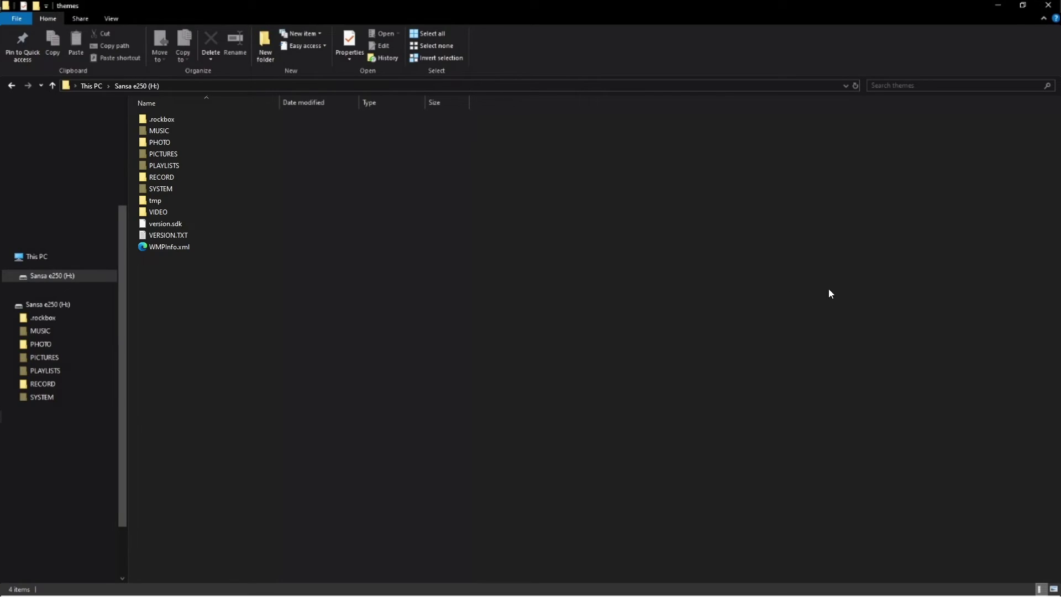
- Copy .rockbox from rockbox-sansae200-3.15.zip onto the Sansa e250 drive and open its themes folder
{"action": "left_click", "coordinate": [553, 291]}
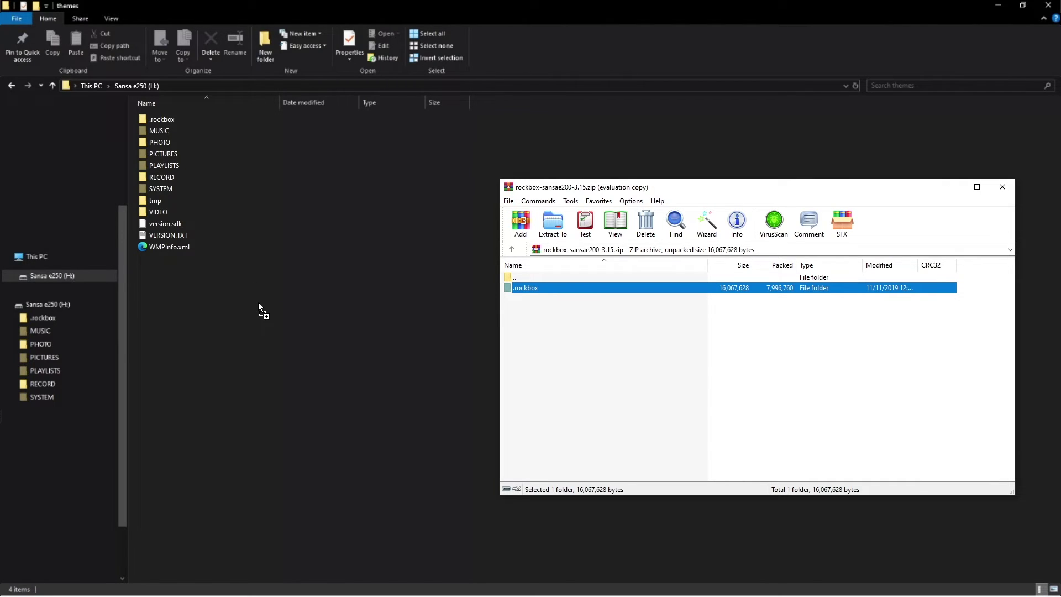
{"action": "left_click_drag", "start_coordinate": [603, 326], "coordinate": [161, 120]}
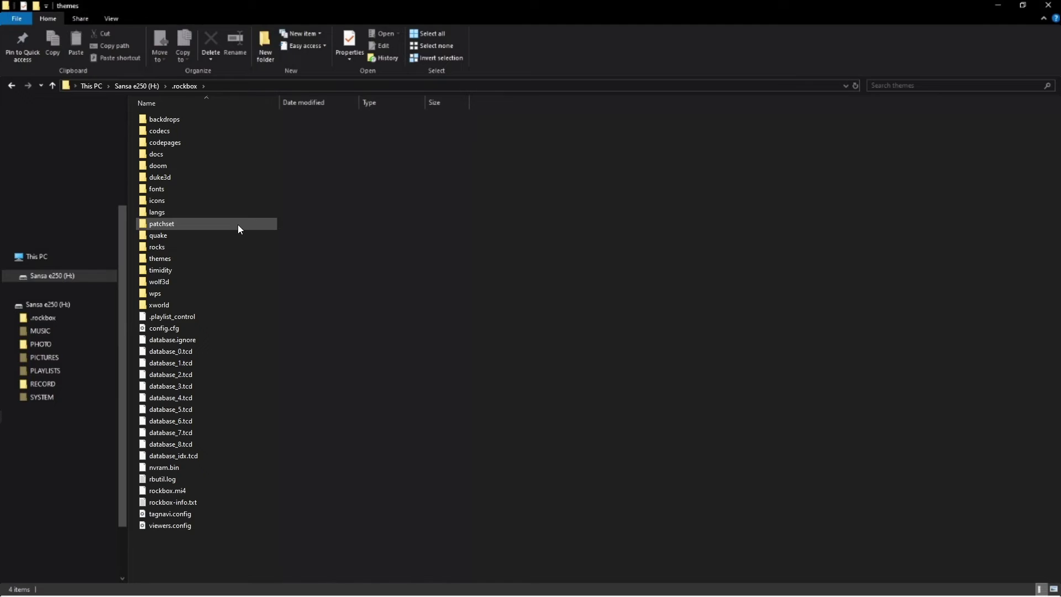
{"action": "double_click", "coordinate": [212, 261]}
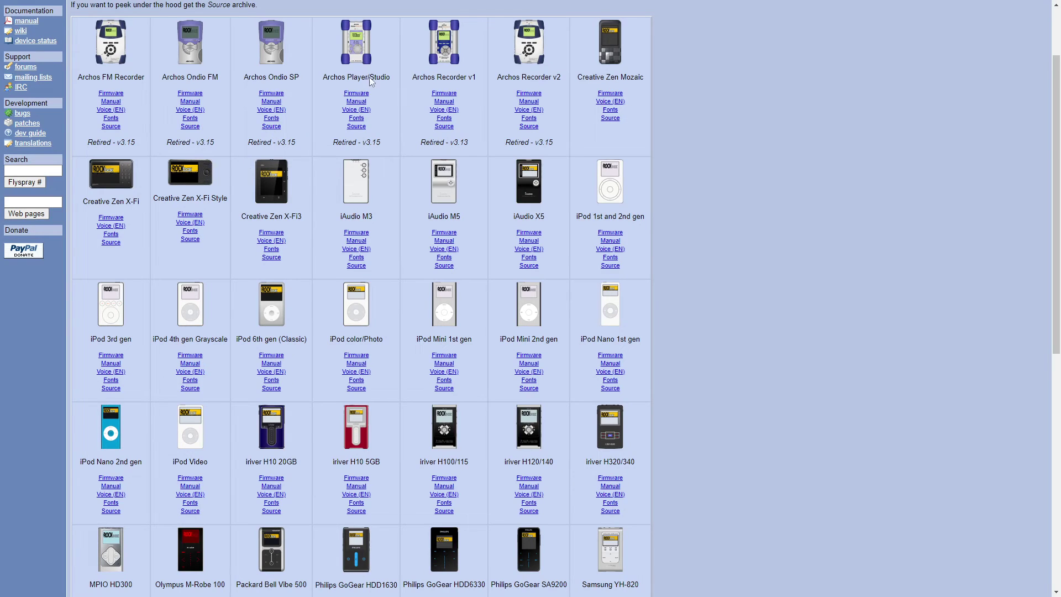
- Go to the Rockbox themes page, choose Sandisk Sansa E200, and scroll through its themes
{"action": "scroll", "coordinate": [339, 74], "scroll_direction": "up", "scroll_amount": 2}
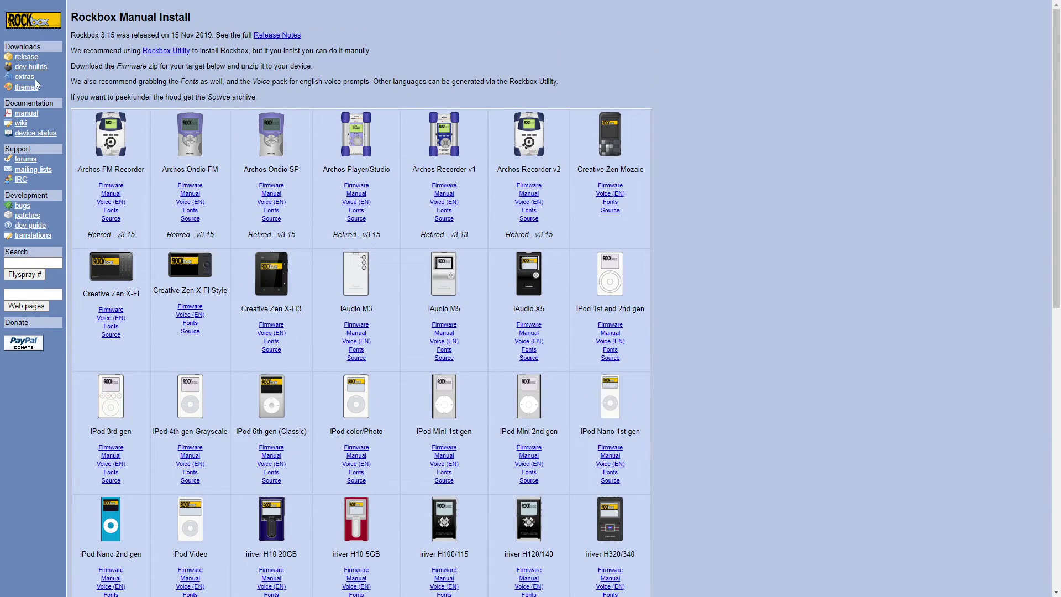
{"action": "left_click", "coordinate": [37, 90]}
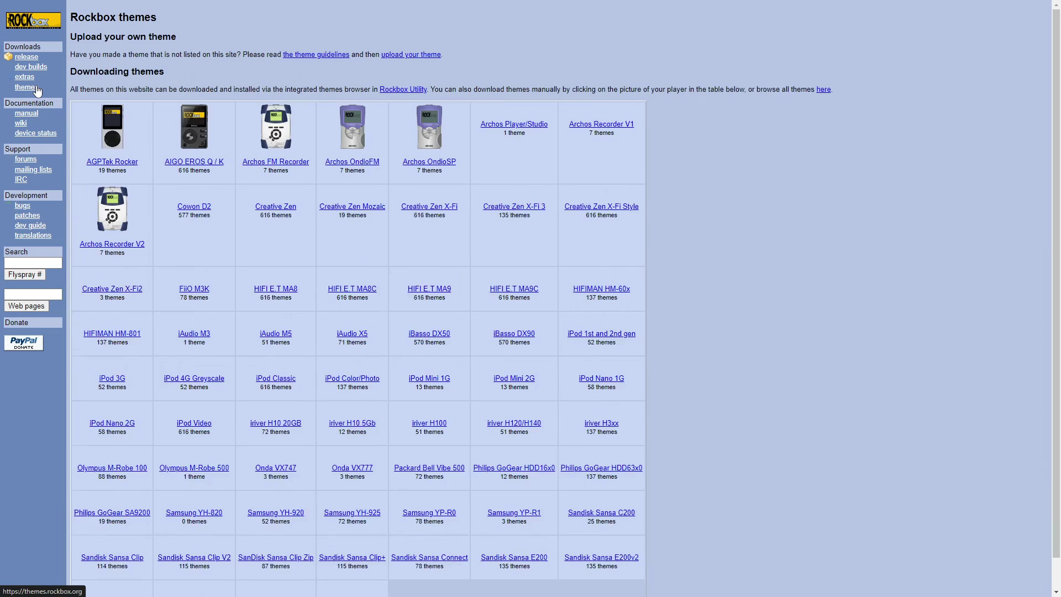
{"action": "scroll", "coordinate": [364, 99], "scroll_direction": "down", "scroll_amount": 1}
{"action": "scroll", "coordinate": [310, 413], "scroll_direction": "down", "scroll_amount": 5}
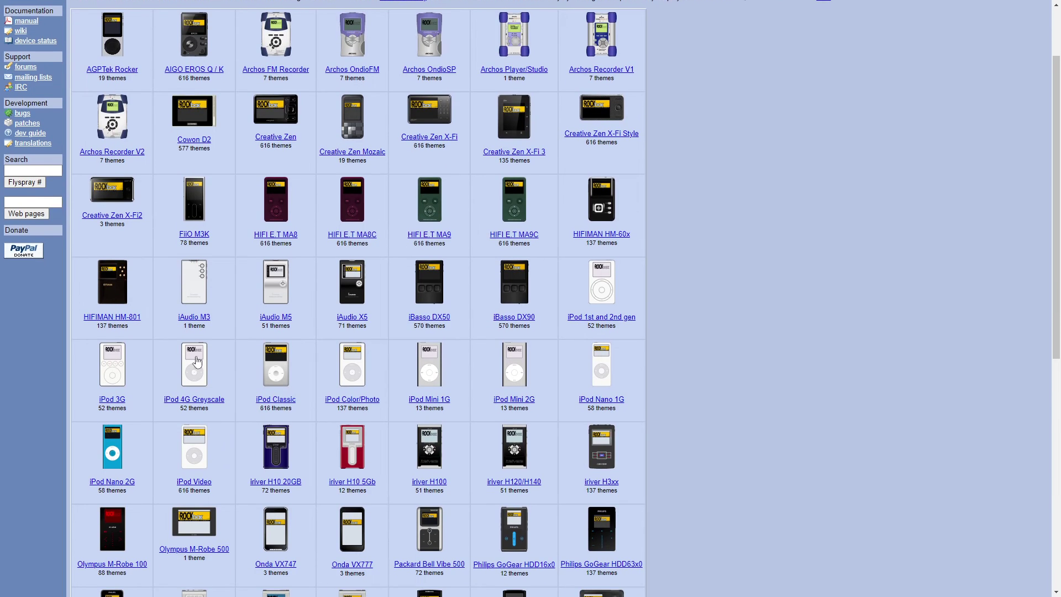
{"action": "scroll", "coordinate": [308, 424], "scroll_direction": "down", "scroll_amount": 3}
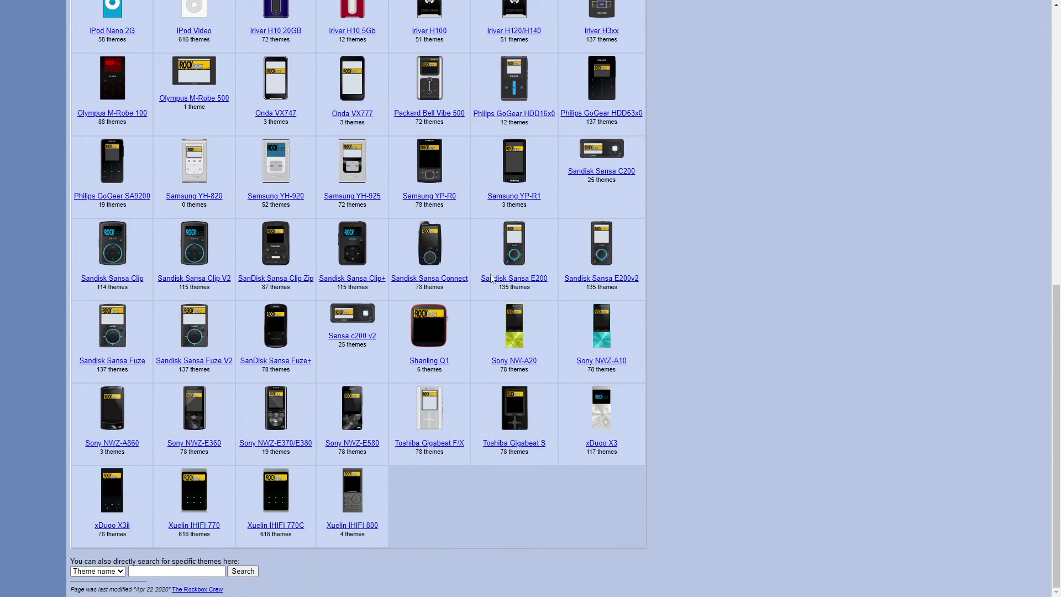
{"action": "left_click", "coordinate": [516, 278]}
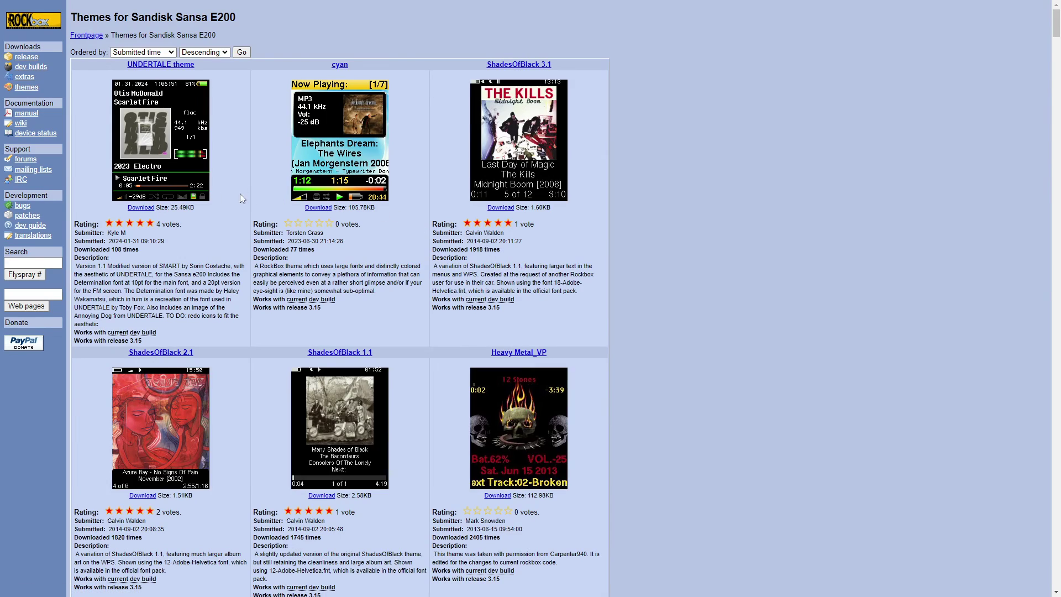
{"action": "scroll", "coordinate": [178, 246], "scroll_direction": "down", "scroll_amount": 18}
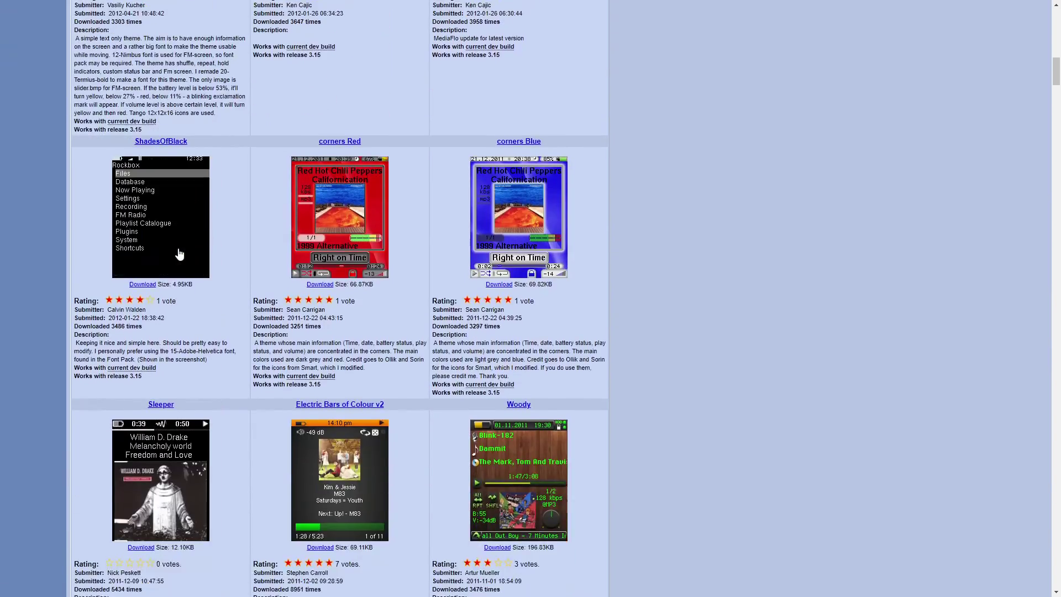
{"action": "scroll", "coordinate": [178, 253], "scroll_direction": "down", "scroll_amount": 10}
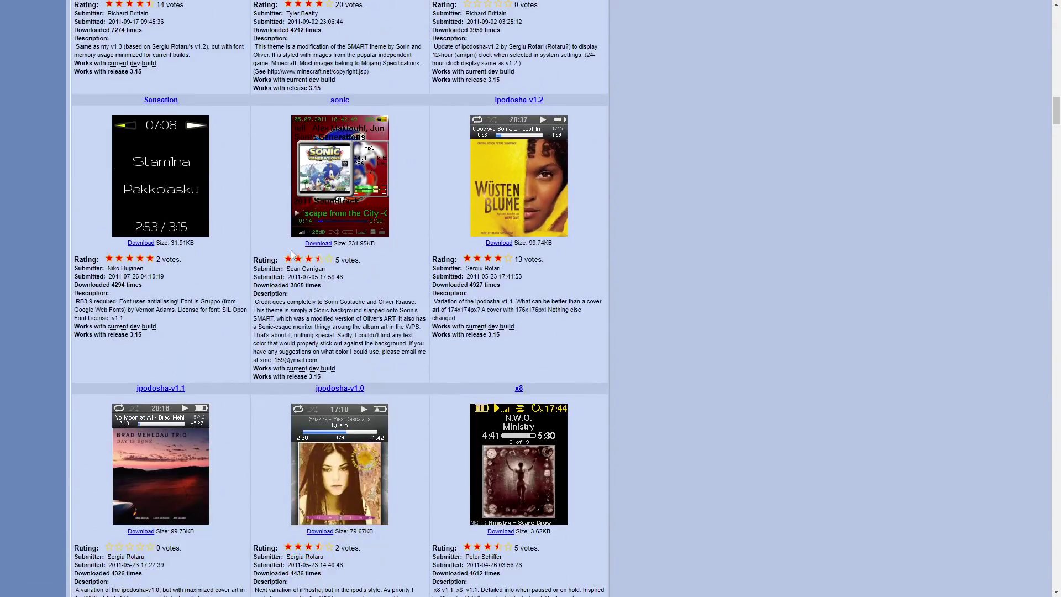
{"action": "mouse_move", "coordinate": [368, 418]}
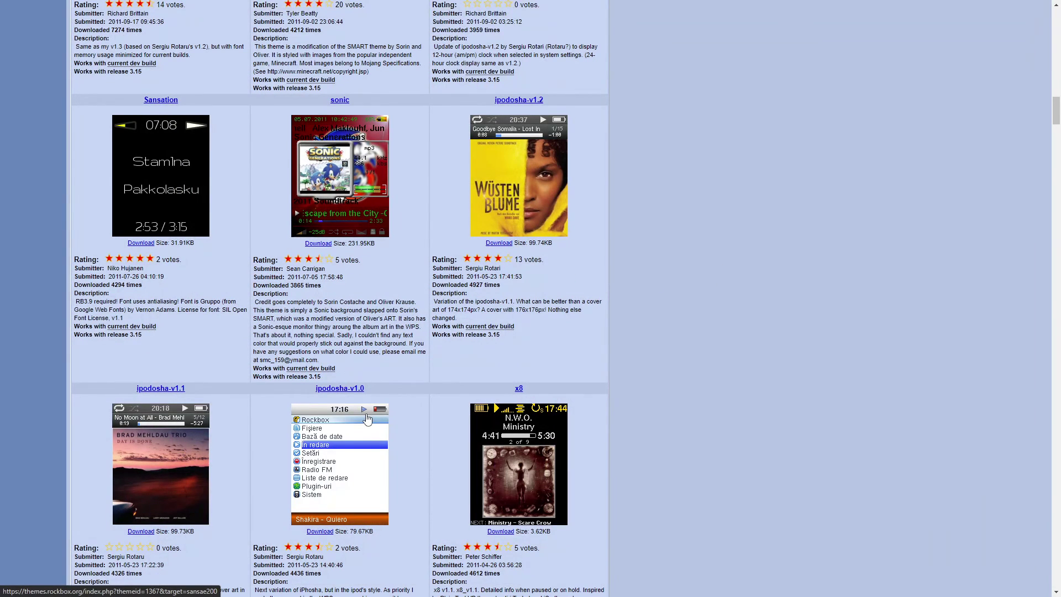